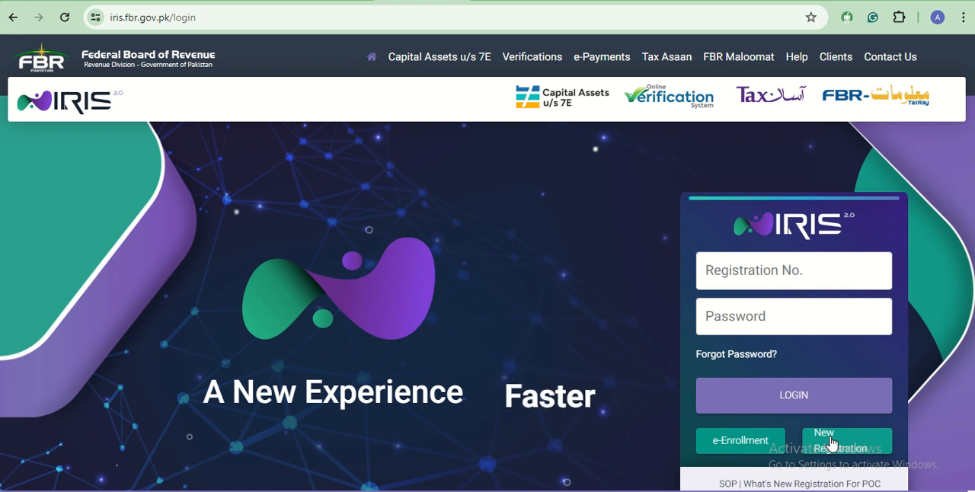
- Log in to the IRIS portal with the taxpayer's registration number and account password
left_click(794, 325)
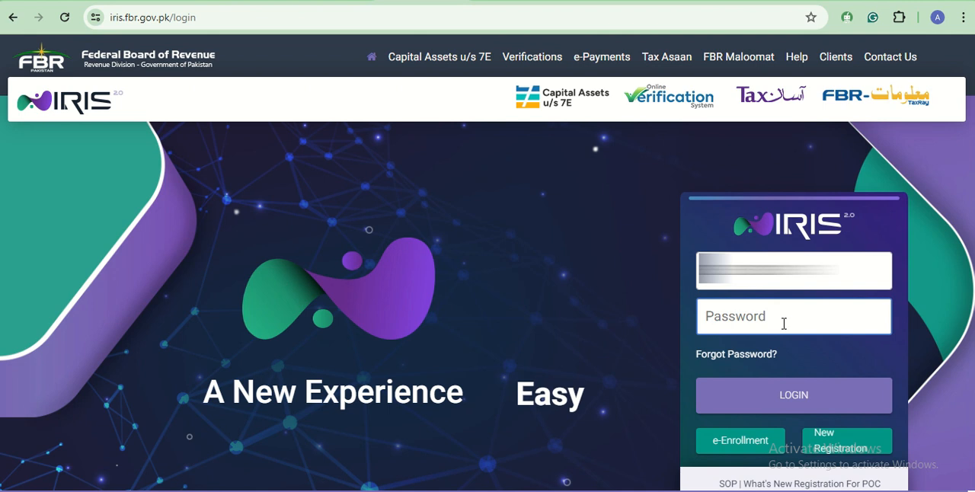
key("ctrl+v")
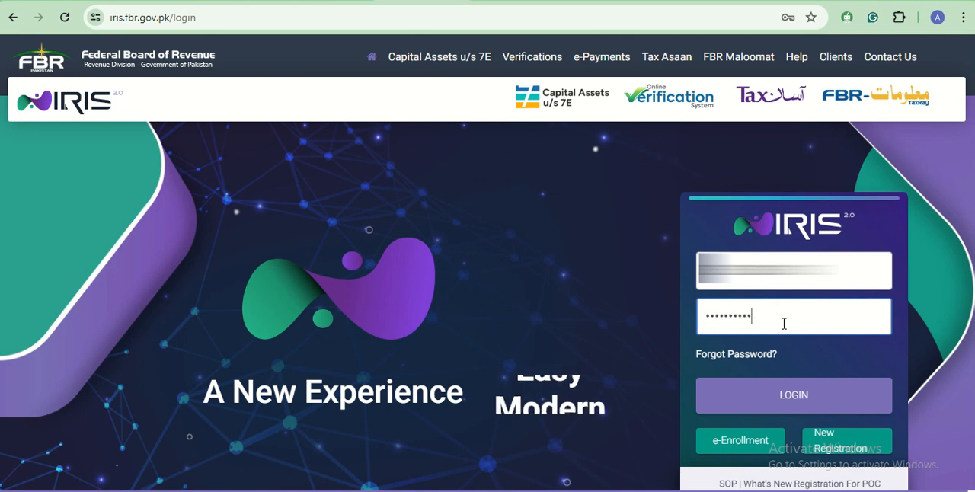
left_click(778, 411)
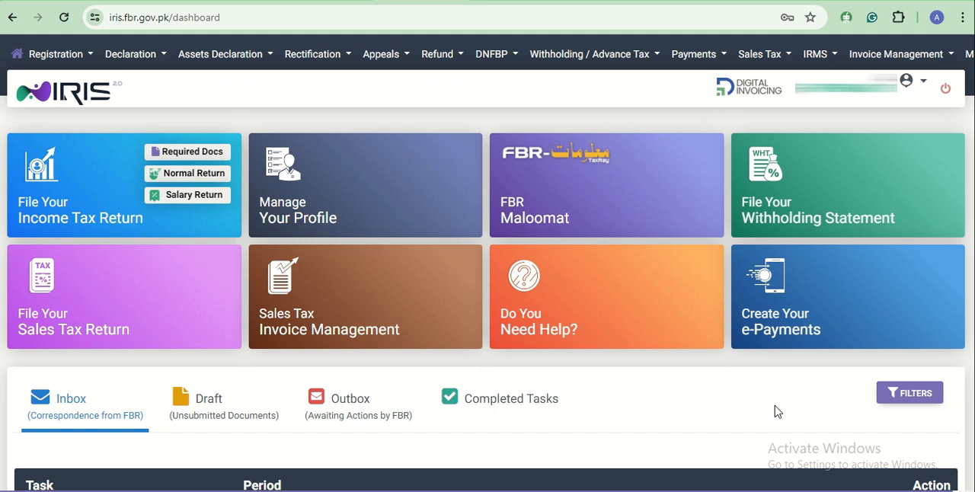
left_click(615, 466)
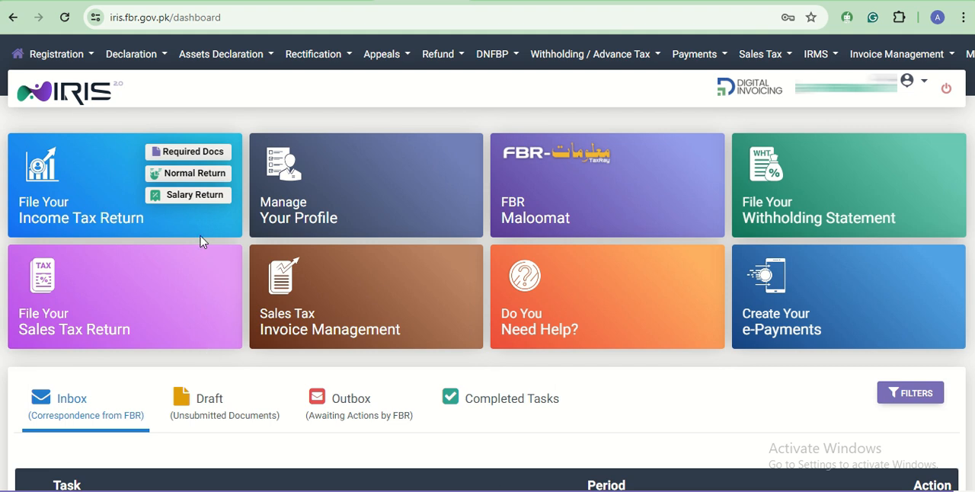
- Start an original Normal Return (Ind/Aop/Coy) declaration for the tax period 01-Jul-2022 - 30-Jun-2023
left_click(130, 60)
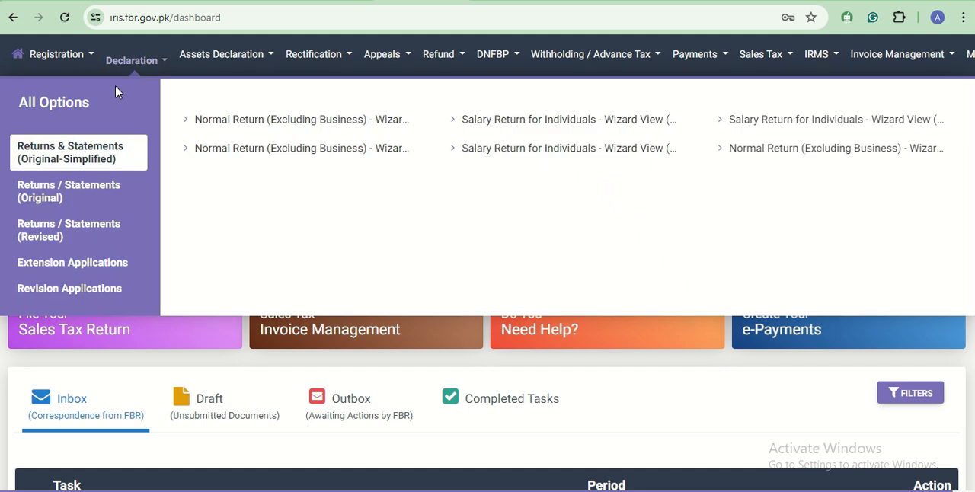
left_click(82, 211)
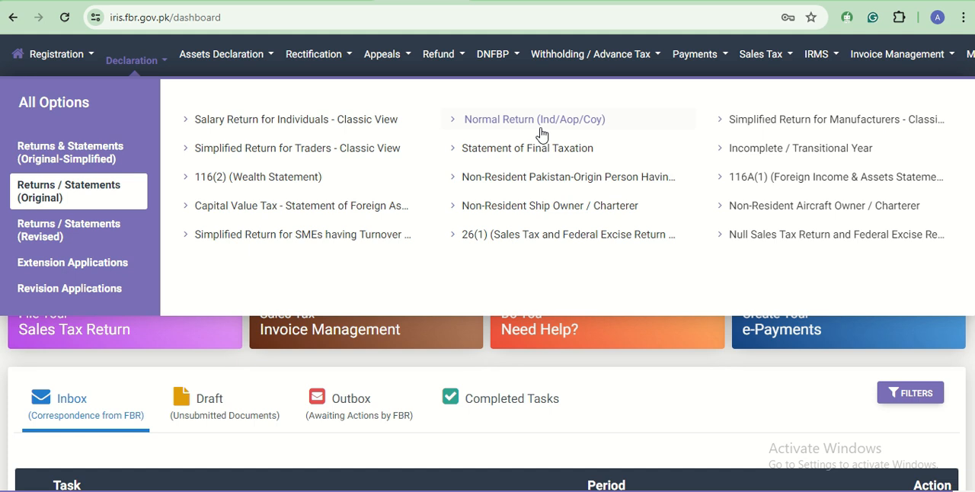
left_click(541, 129)
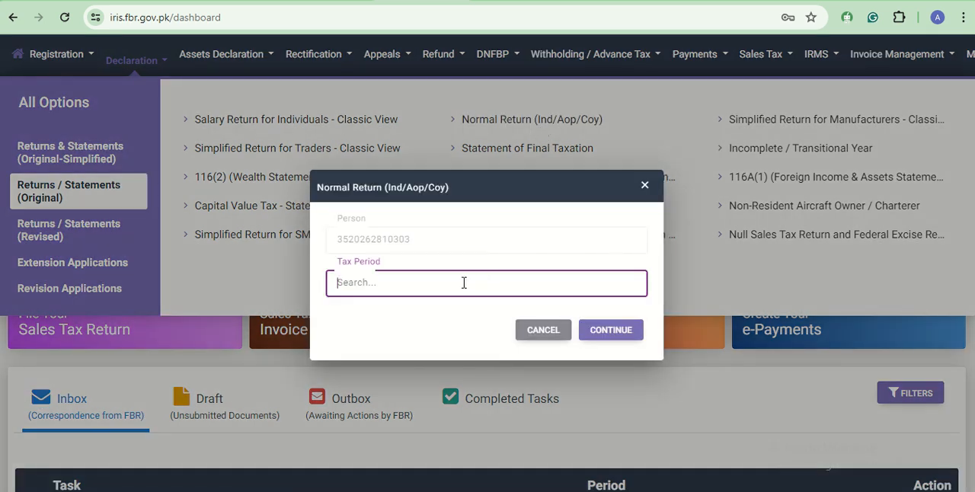
type("2023")
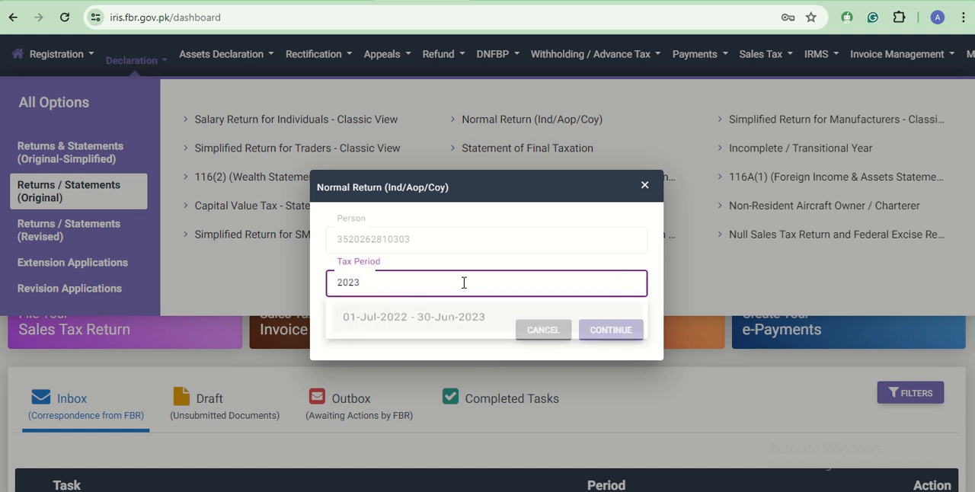
left_click(462, 320)
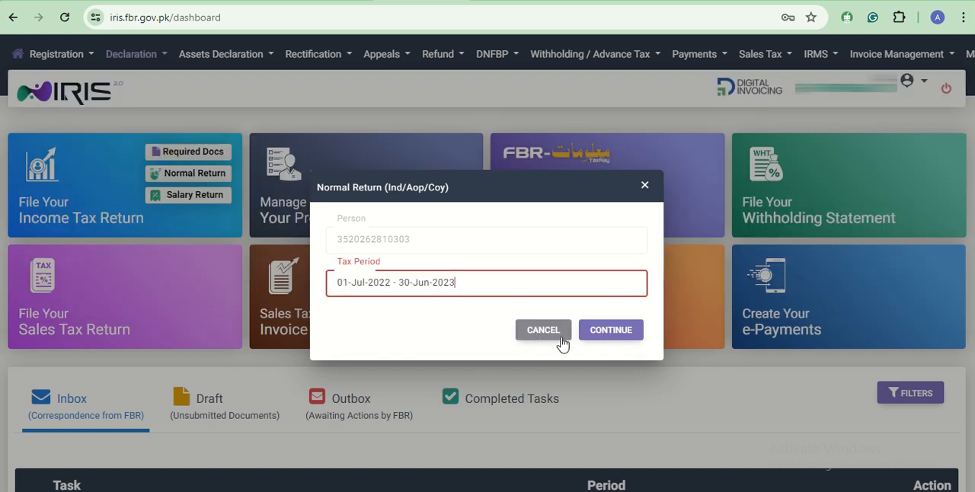
left_click(617, 335)
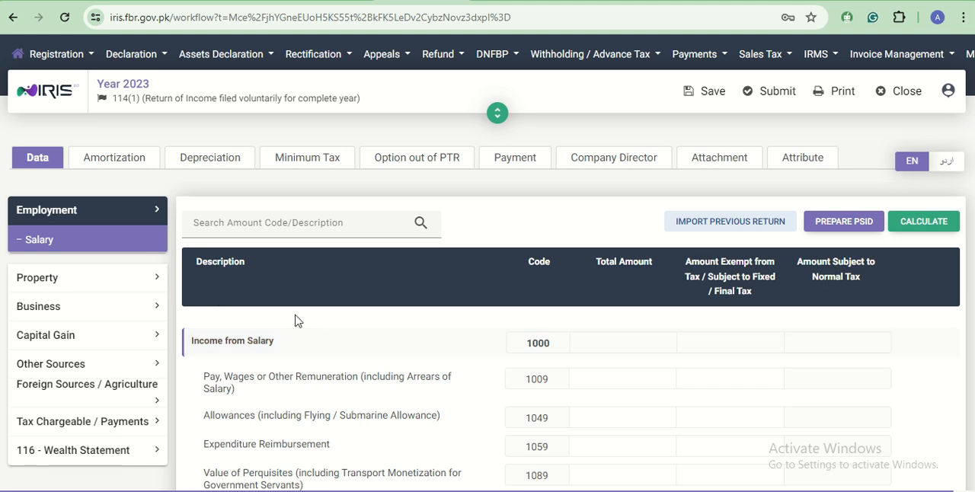
- Enter 870,000 as the total Rent Received or Receivable under Property Receipts / Deductions and calculate the return
left_click(84, 238)
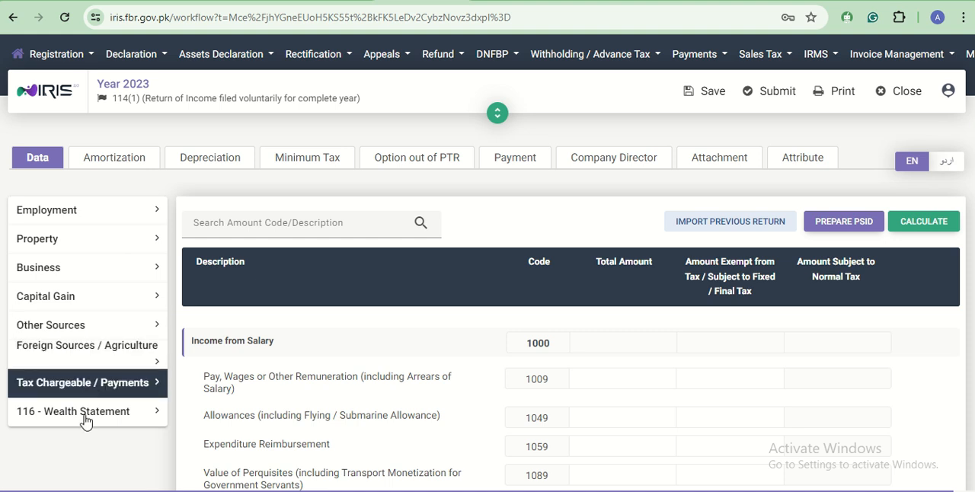
left_click(88, 254)
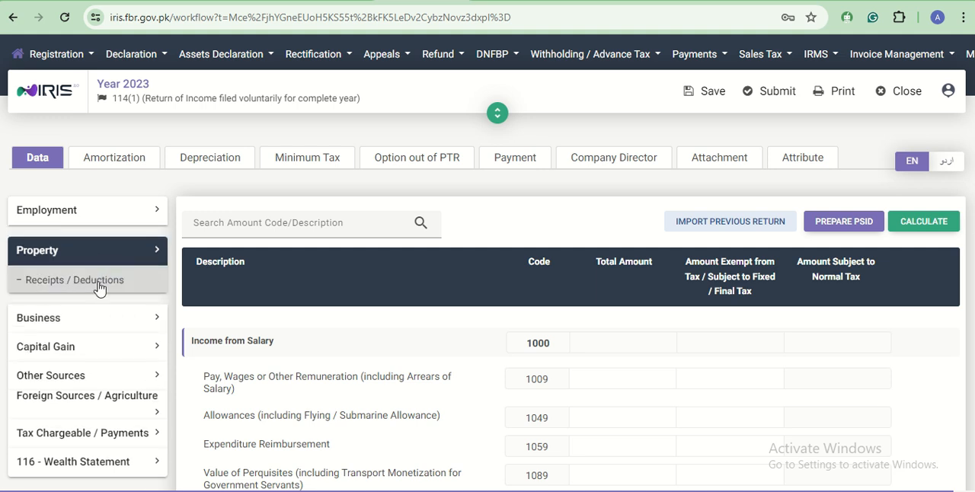
left_click(99, 282)
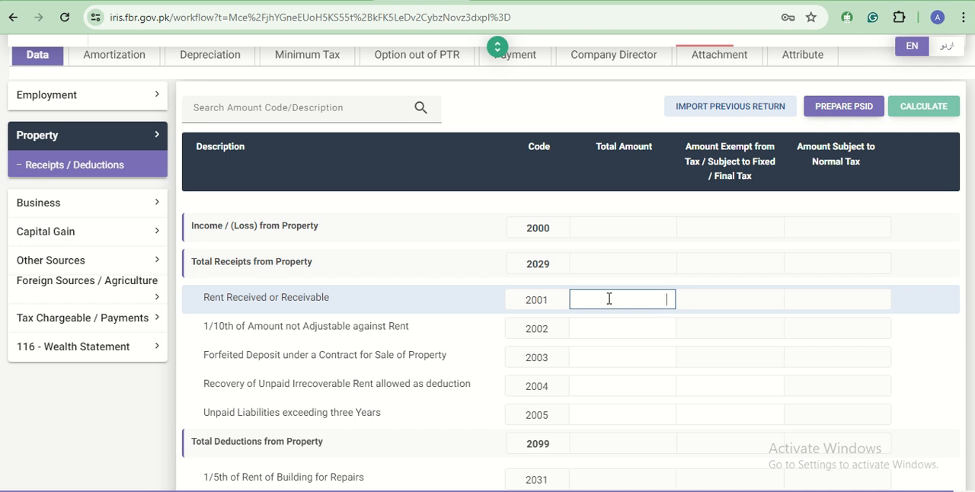
type("8700000")
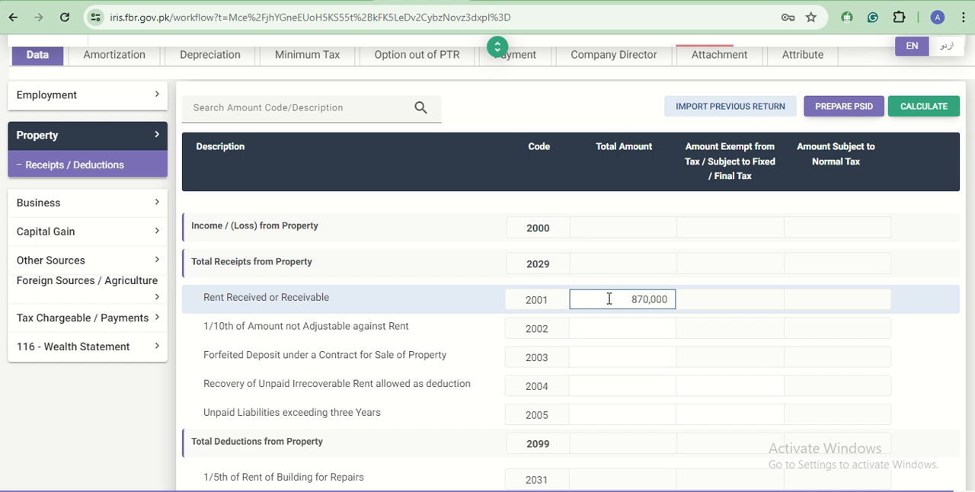
left_click(918, 106)
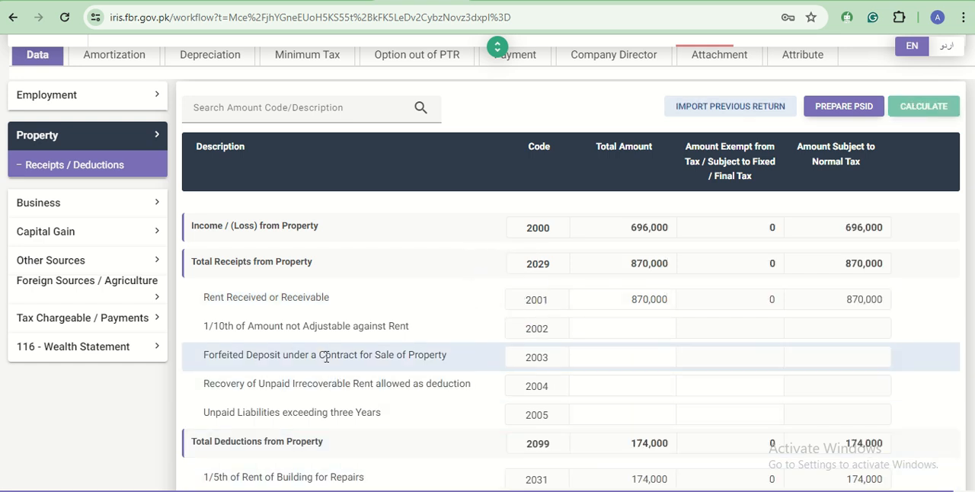
- Examine the property income and deductions, and the taxable income and tax figures under Tax Chargeable / Payments Computations
scroll(326, 355, "down", 1)
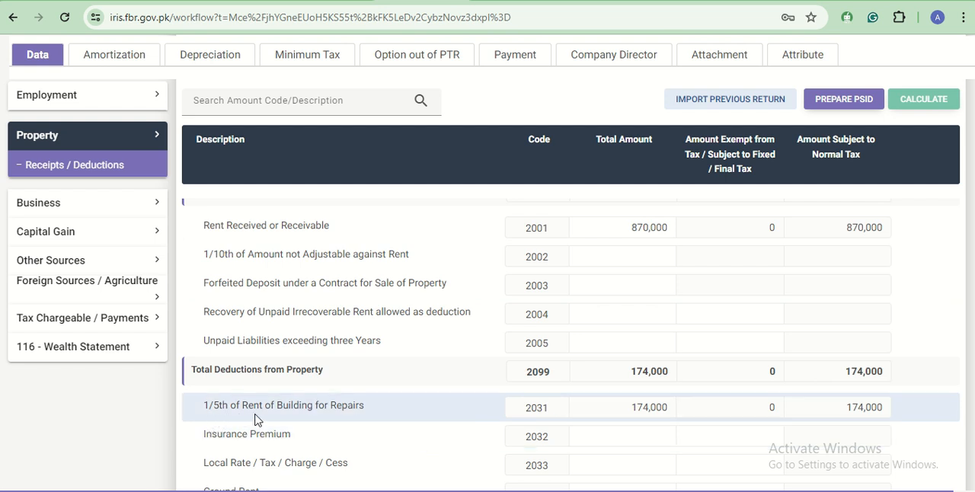
scroll(609, 409, "up", 1)
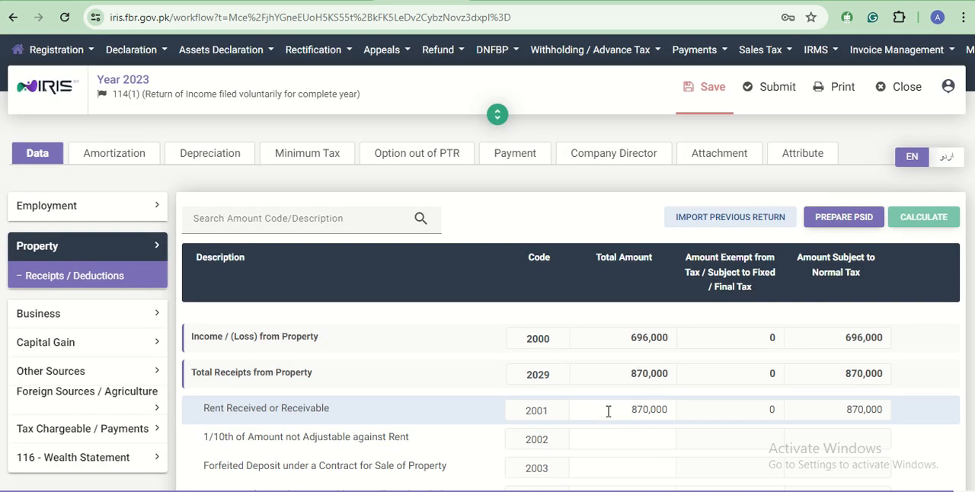
scroll(610, 411, "down", 2)
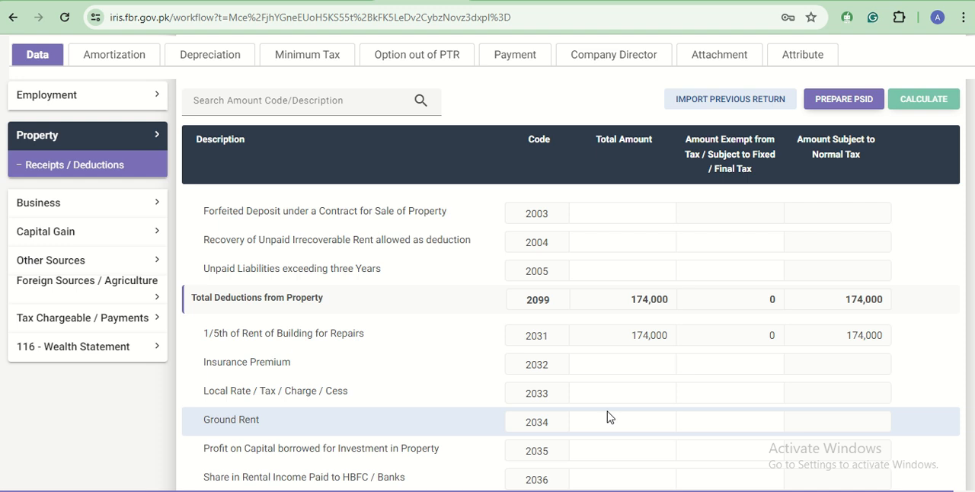
scroll(610, 418, "up", 4)
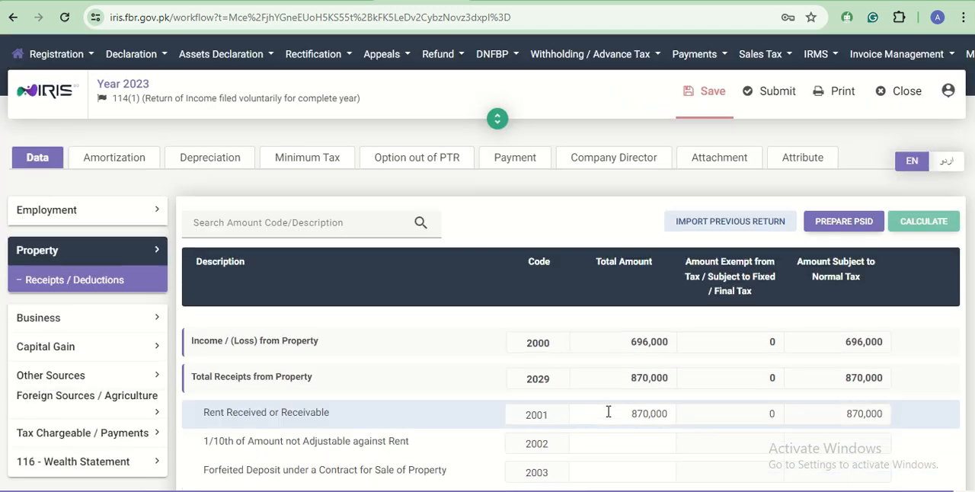
scroll(647, 439, "down", 2)
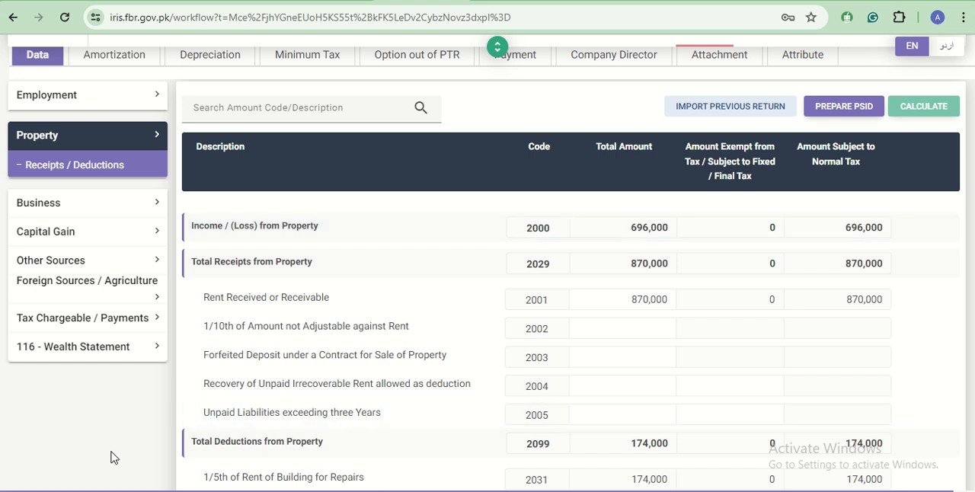
left_click(49, 329)
scroll(66, 408, "down", 5)
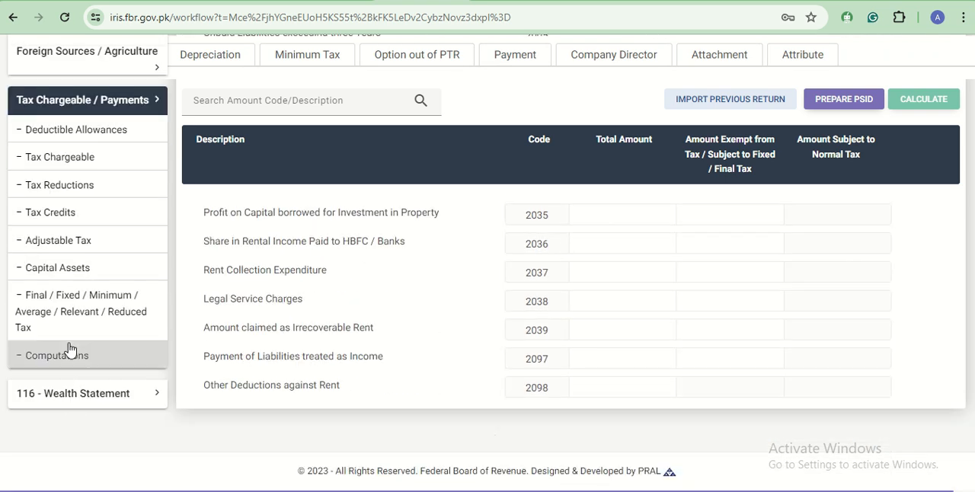
left_click(71, 363)
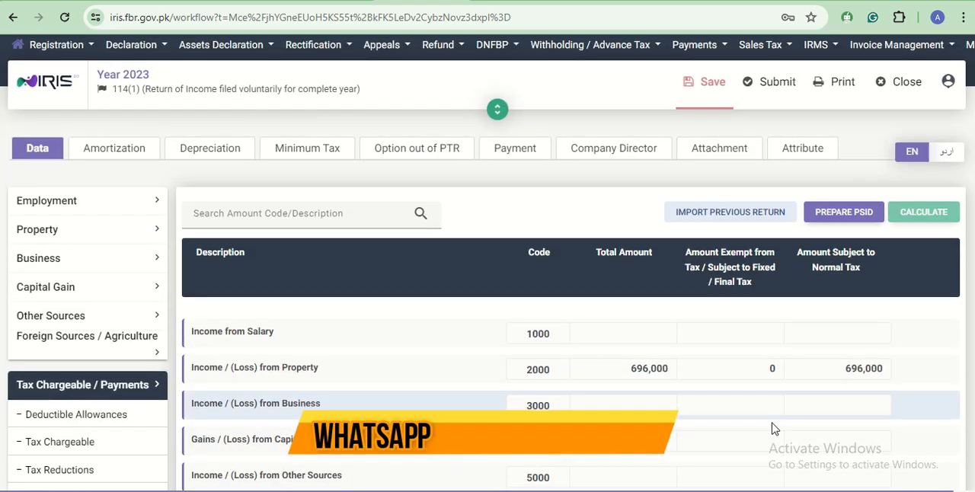
scroll(773, 427, "down", 10)
scroll(772, 420, "up", 3)
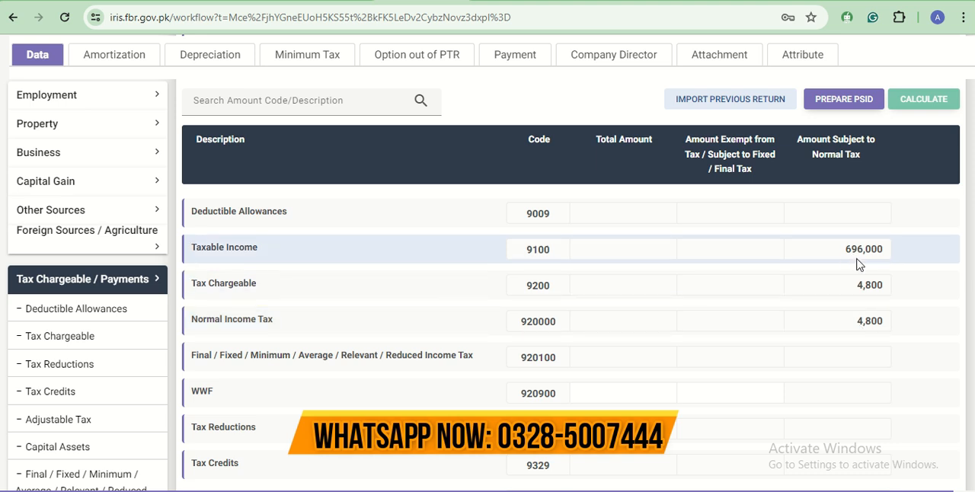
scroll(863, 329, "down", 15)
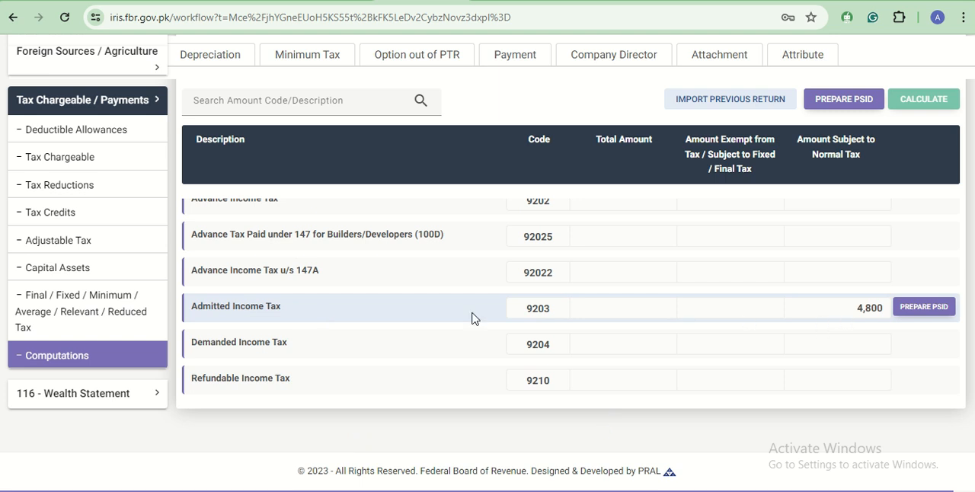
- Carry the net property income of 696,000 into Income Declared subject to Normal Tax (7031) in Reconciliation of Net Assets and recalculate
left_click(26, 338)
left_click(42, 126)
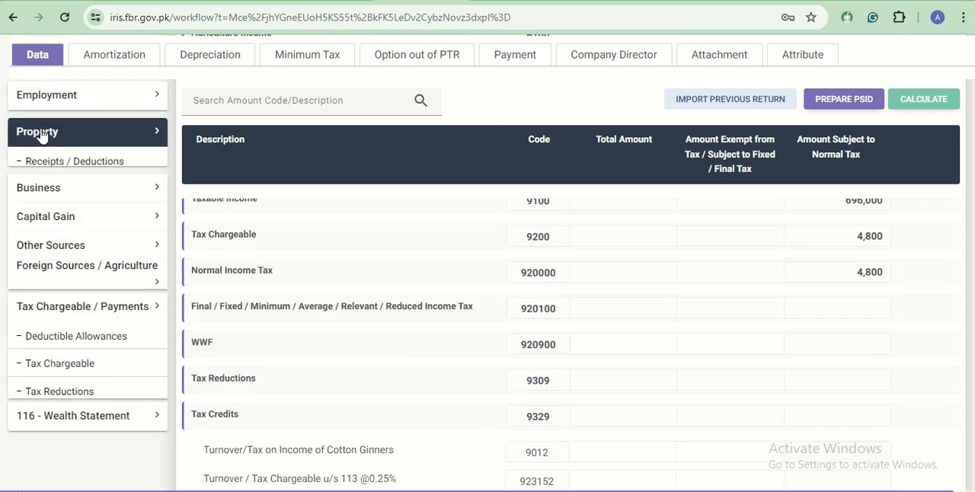
left_click(48, 162)
left_click_drag(671, 343, 622, 352)
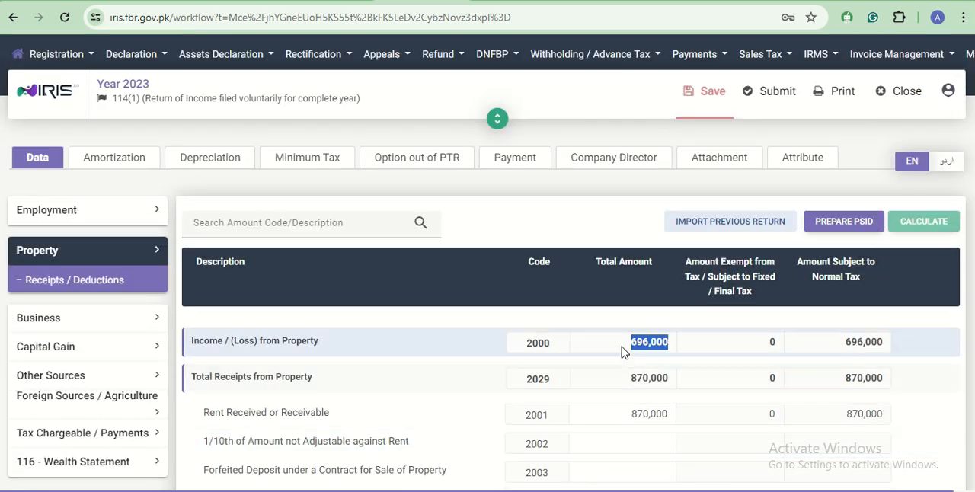
scroll(3, 485, "down", 2)
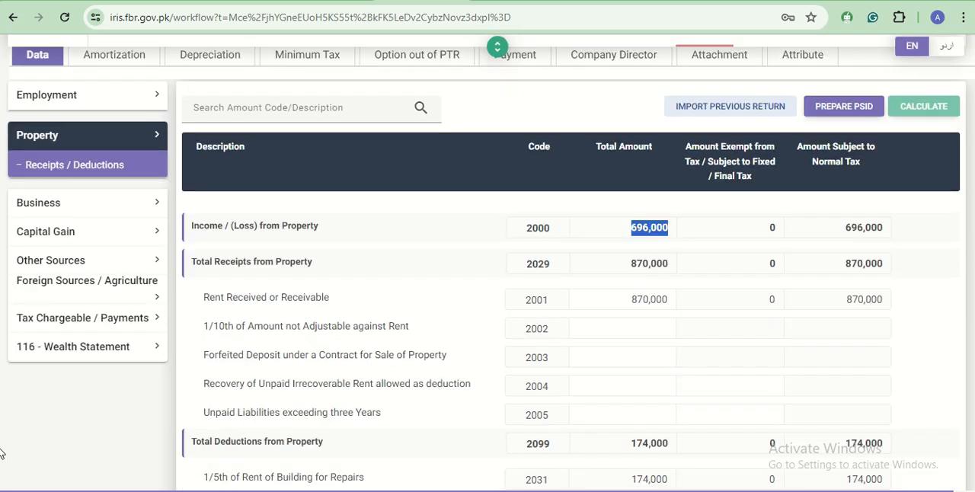
left_click(62, 359)
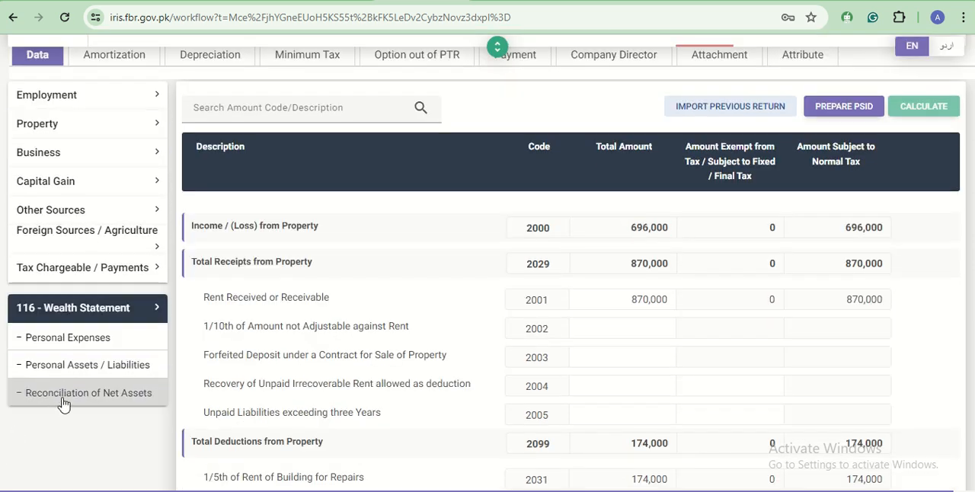
left_click(63, 396)
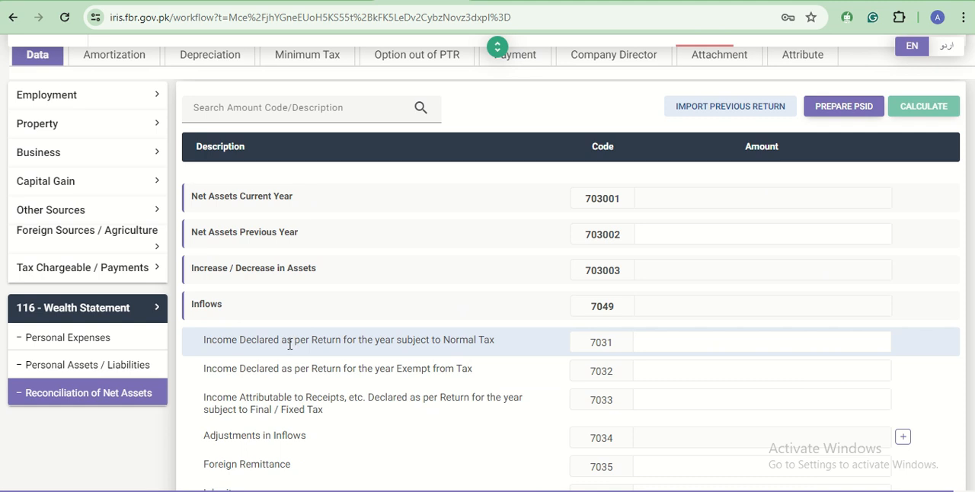
left_click(737, 347)
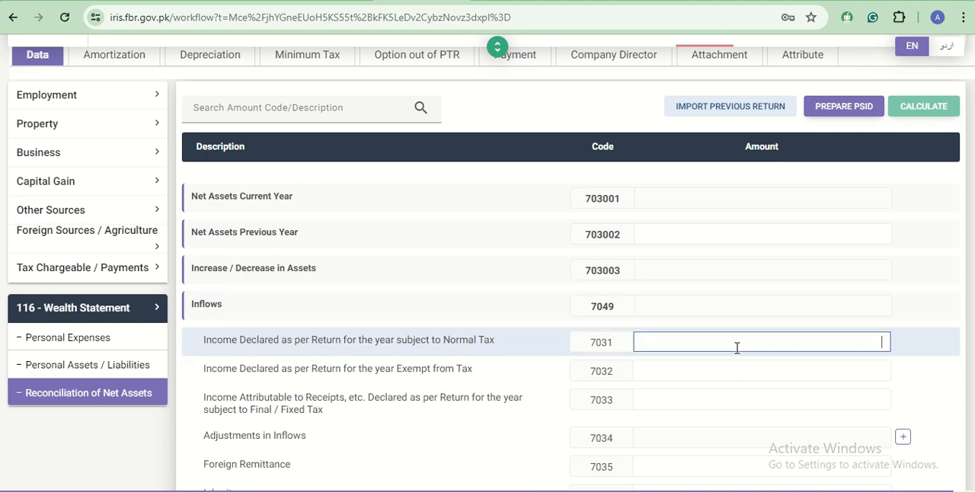
left_click(939, 107)
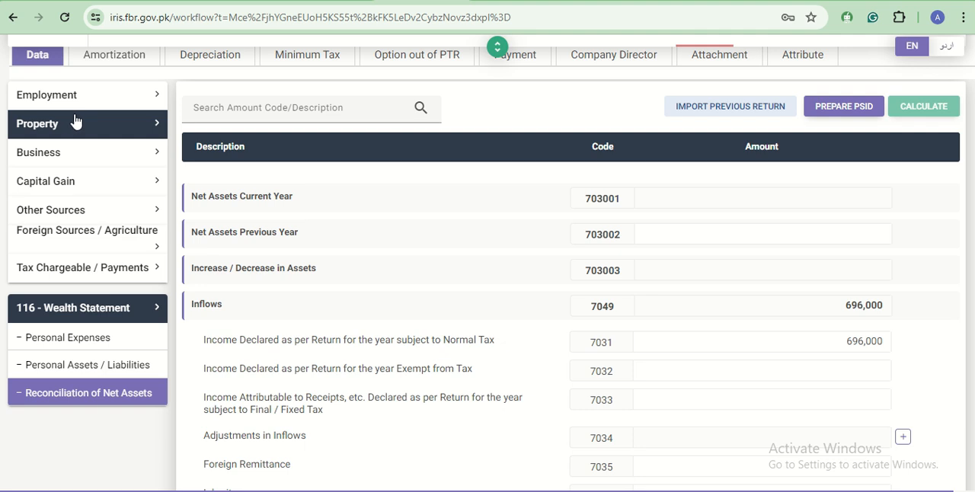
left_click(86, 155)
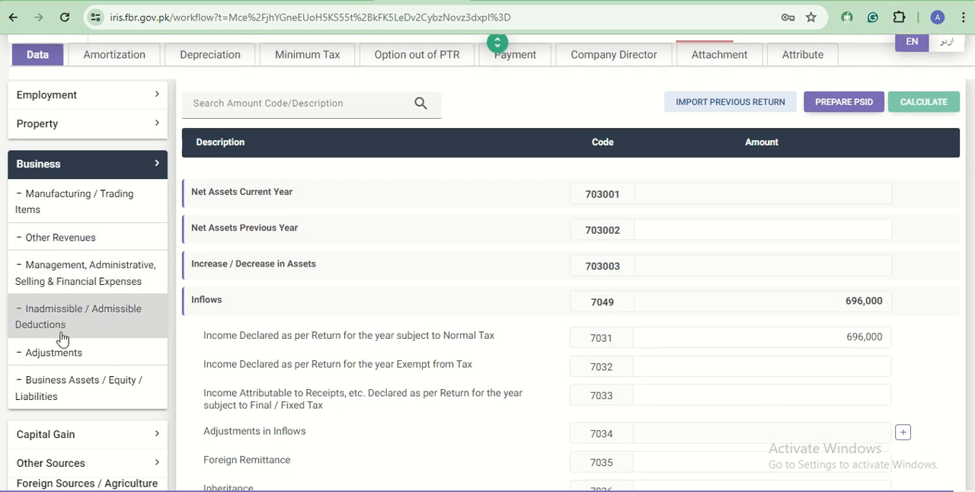
scroll(61, 338, "down", 3)
scroll(87, 483, "down", 3)
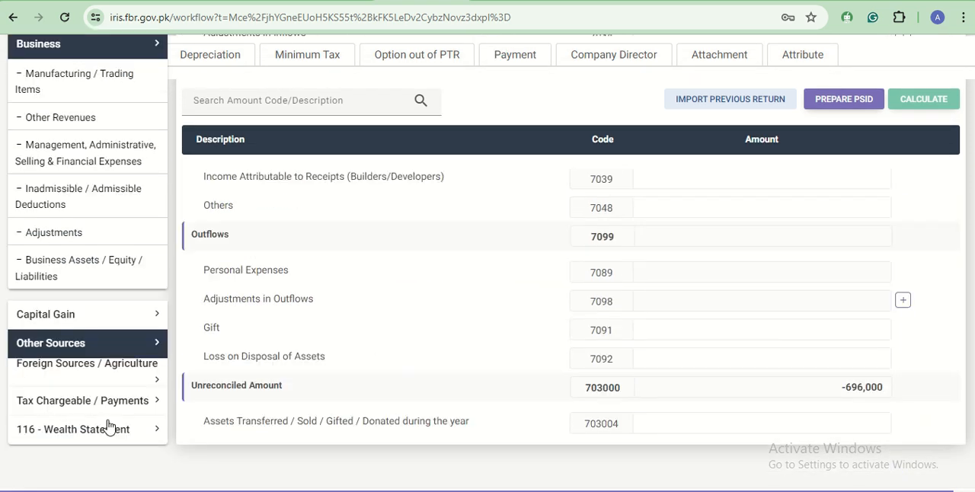
- Enter 2,540,000 as Foreign Remittance (7035) under Inflows in Reconciliation of Net Assets and recalculate
left_click(111, 402)
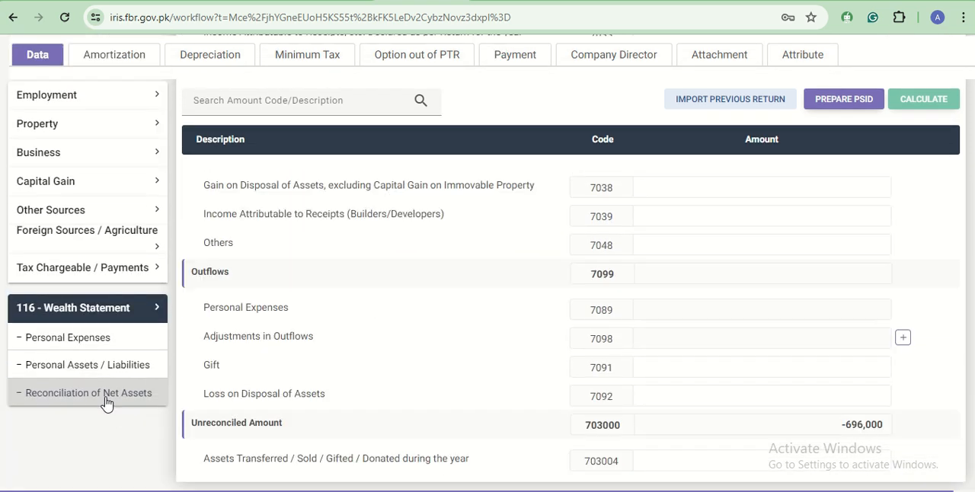
left_click(106, 402)
scroll(675, 395, "down", 3)
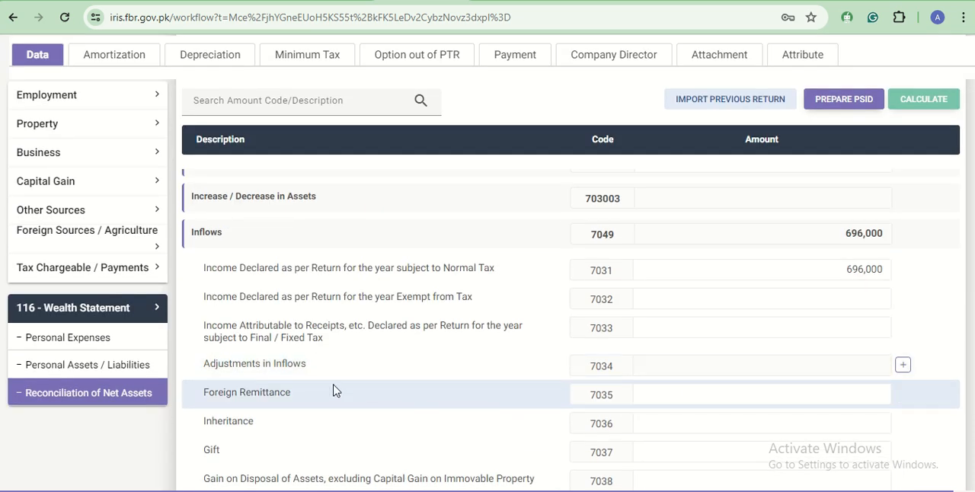
left_click(728, 394)
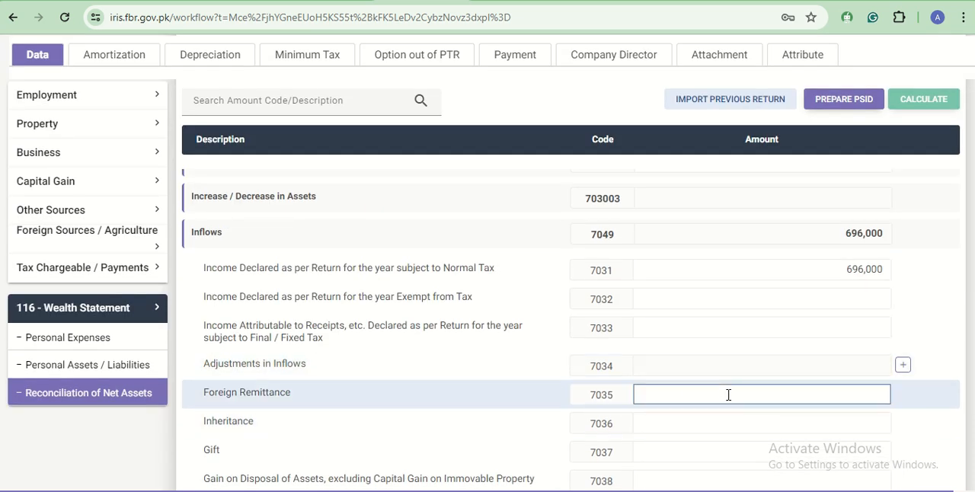
type("2540000")
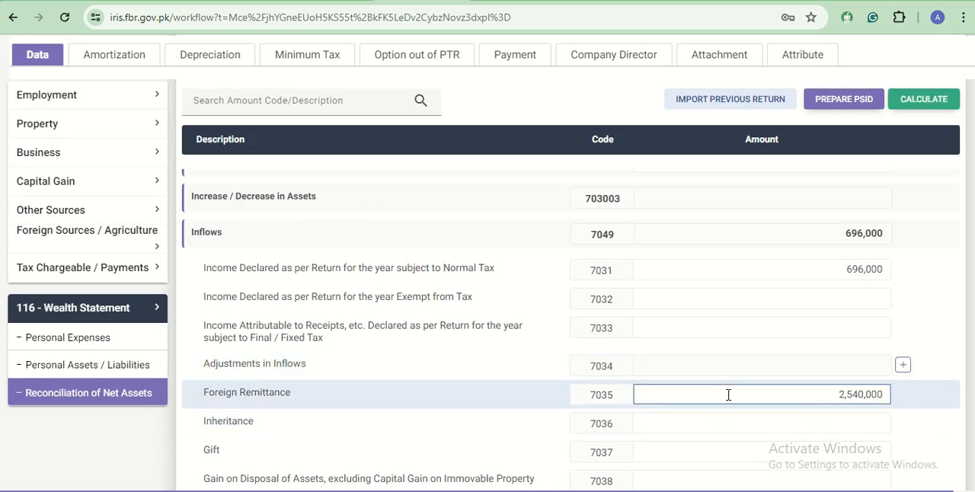
left_click(924, 113)
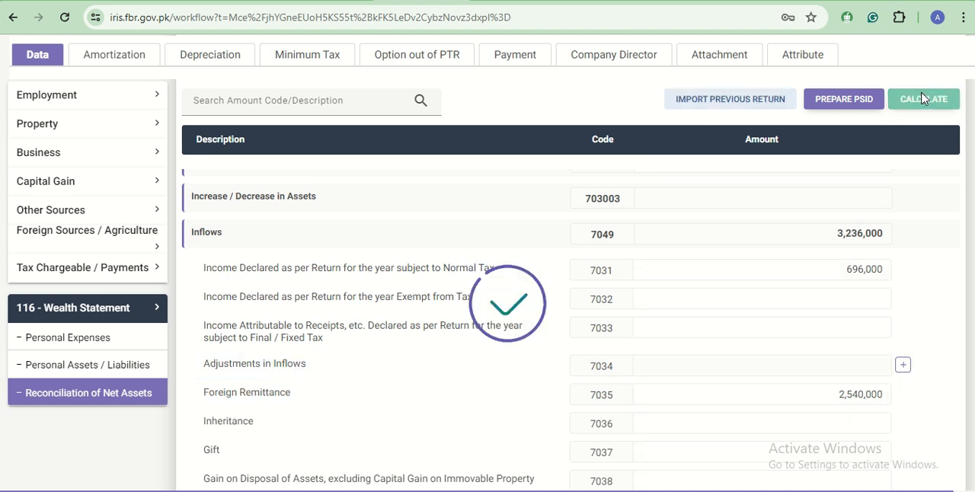
- Open Personal Assets / Liabilities and examine the address and contents fields of the Agricultural Property (7001) entry form, adding nothing
left_click(53, 397)
left_click(57, 377)
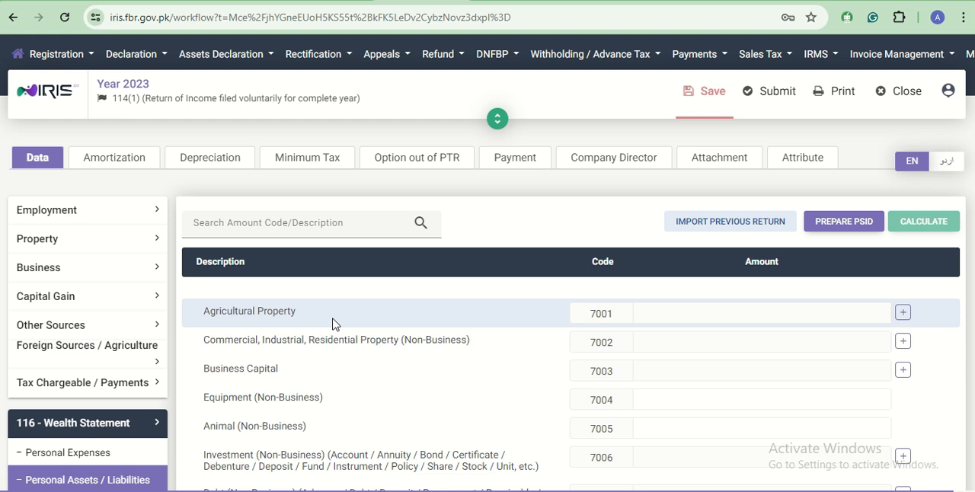
left_click(903, 314)
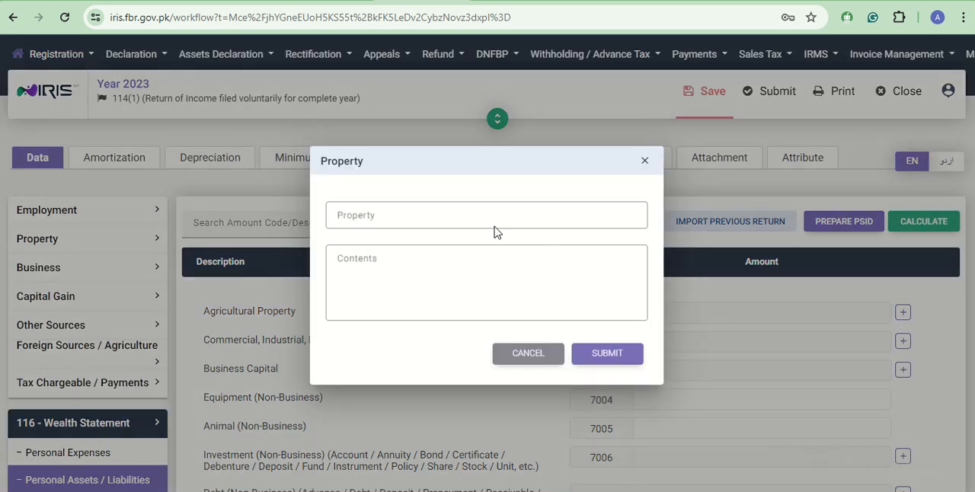
left_click(445, 221)
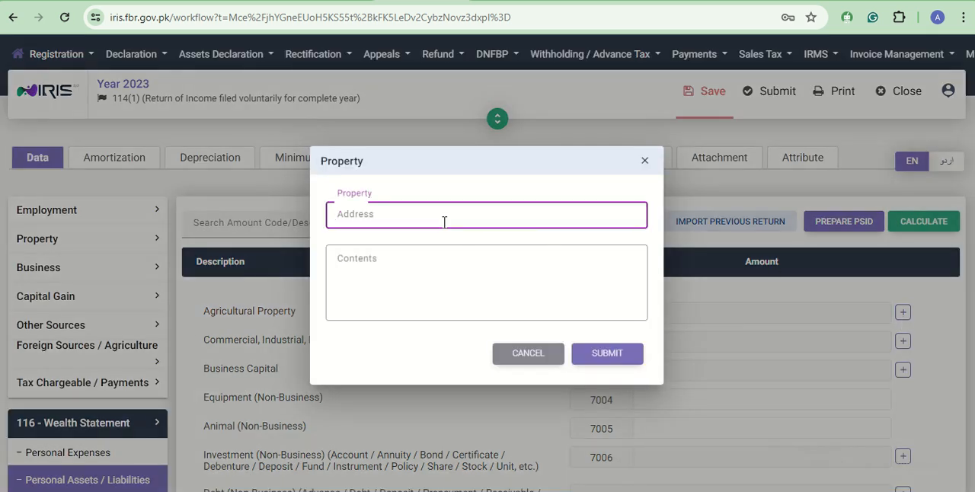
left_click(435, 263)
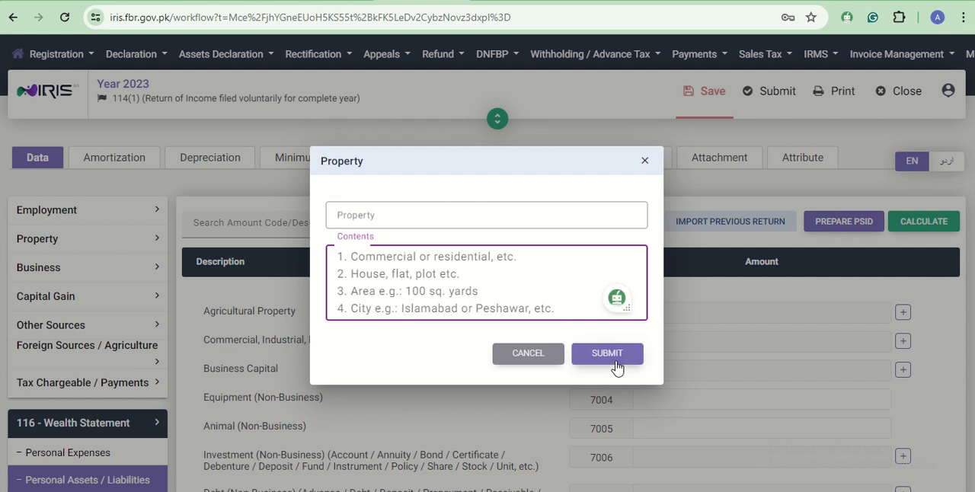
left_click(532, 357)
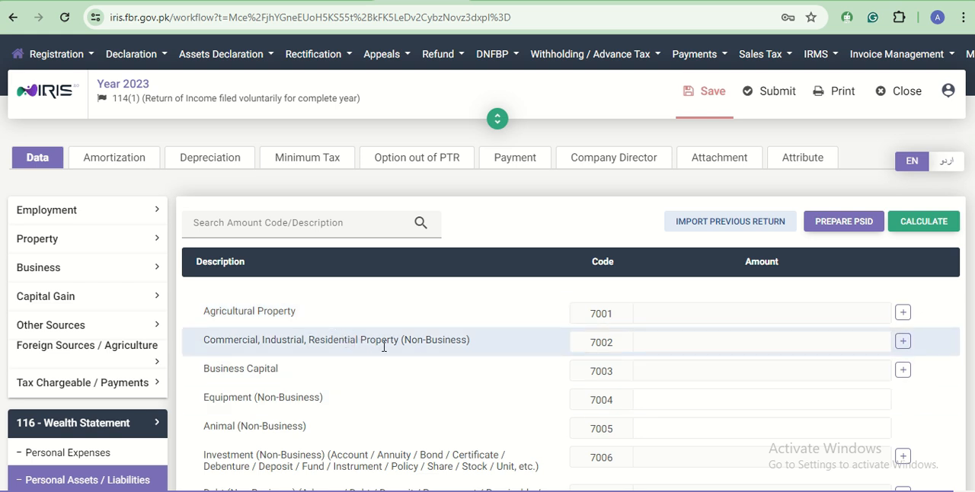
- Add a Commercial, Industrial, Residential Property (7002) entry with the property's address and details, value it at 4,300,000 and recalculate
left_click(907, 347)
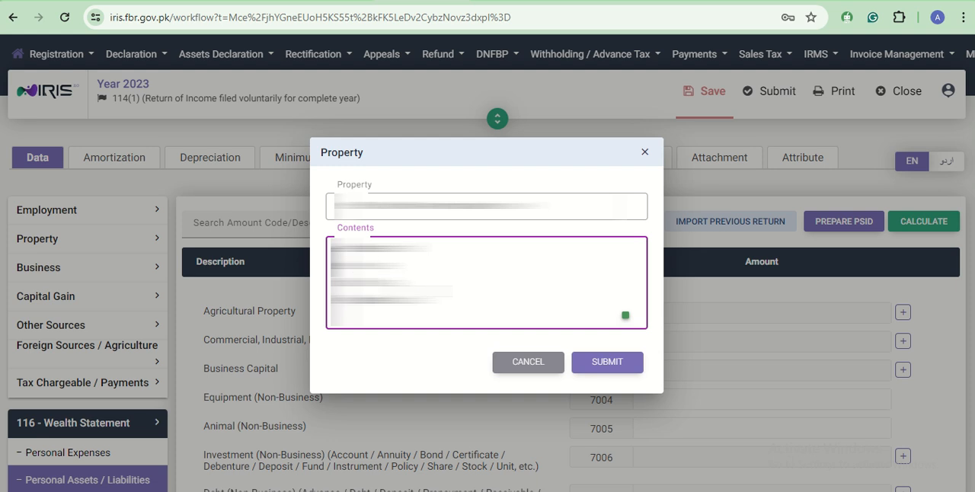
left_click(623, 363)
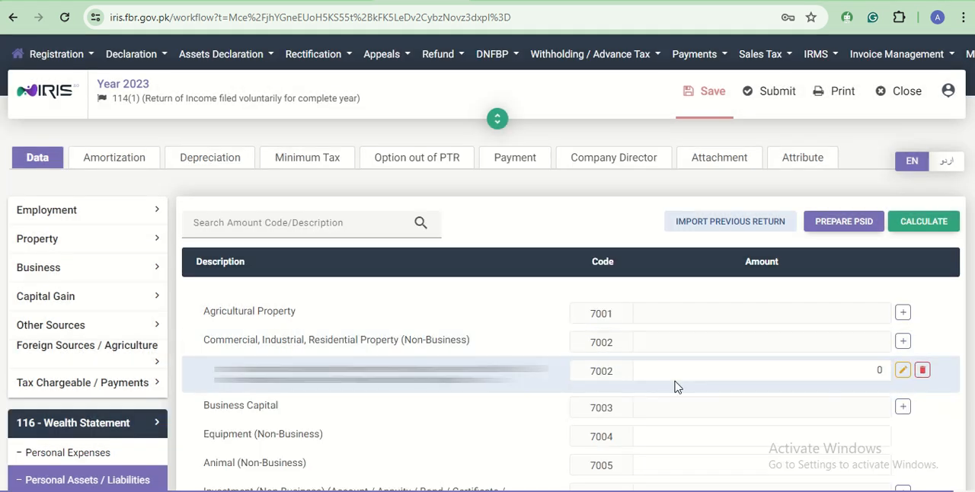
left_click(694, 372)
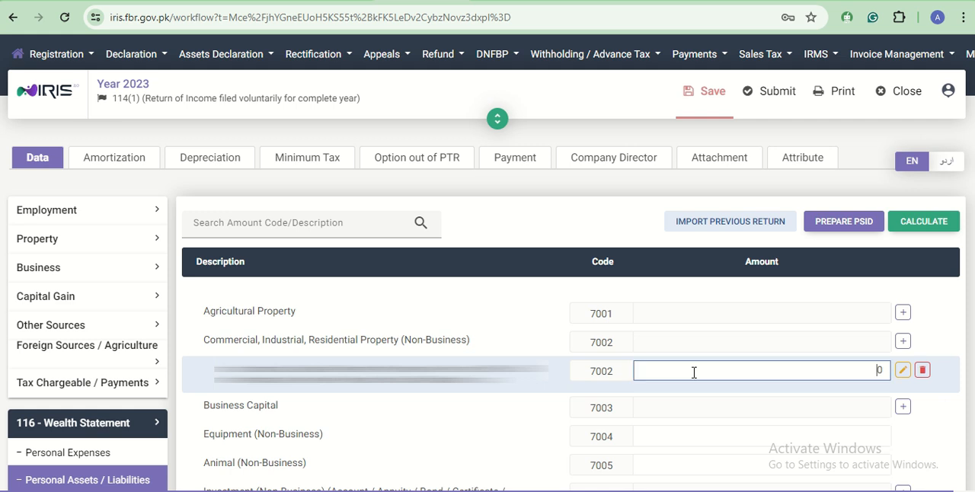
type("4300000")
left_click(928, 222)
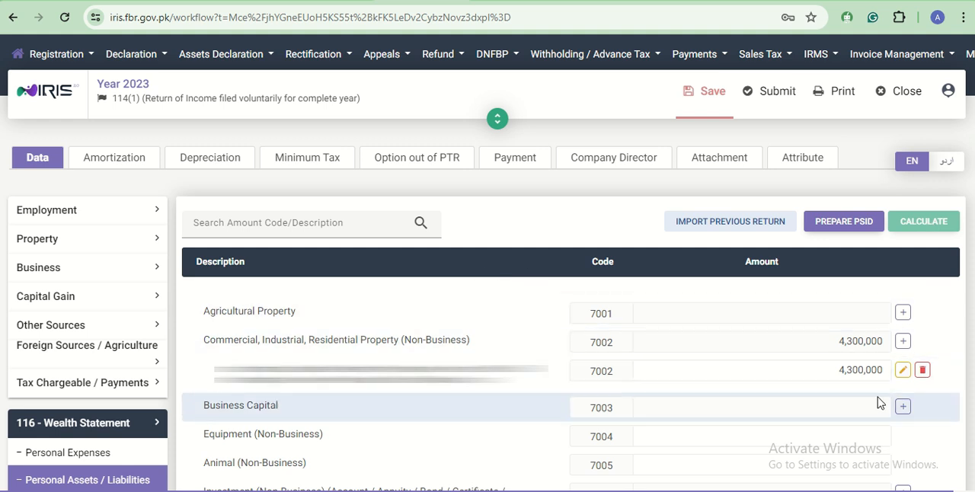
- Look at the Business Capital (7003) entry form without adding a business
left_click(904, 406)
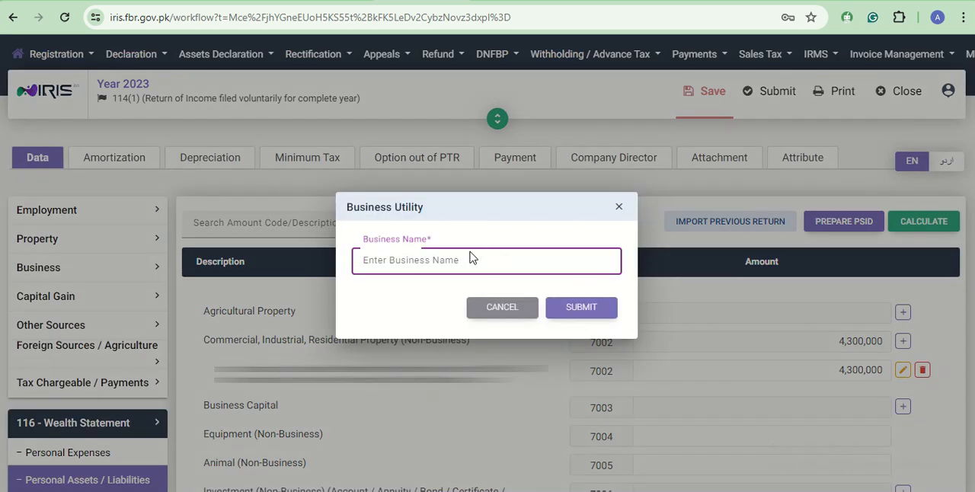
left_click(503, 310)
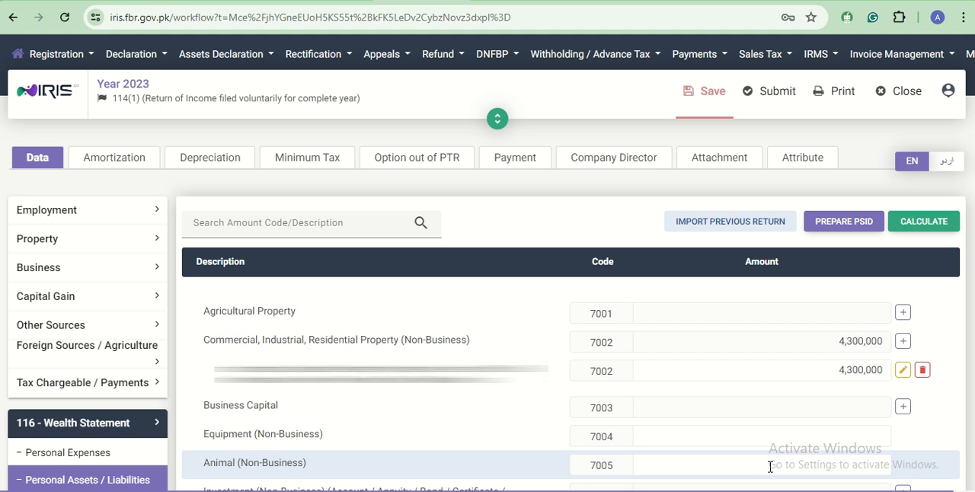
- Start a new Investment (Non-Business) (7006) entry and enter the bank account number as the investment
scroll(770, 466, "down", 3)
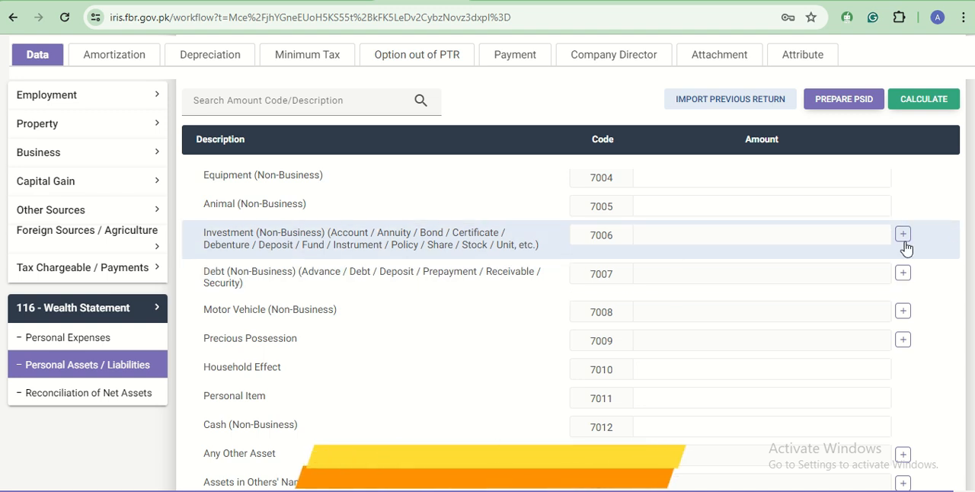
left_click(903, 235)
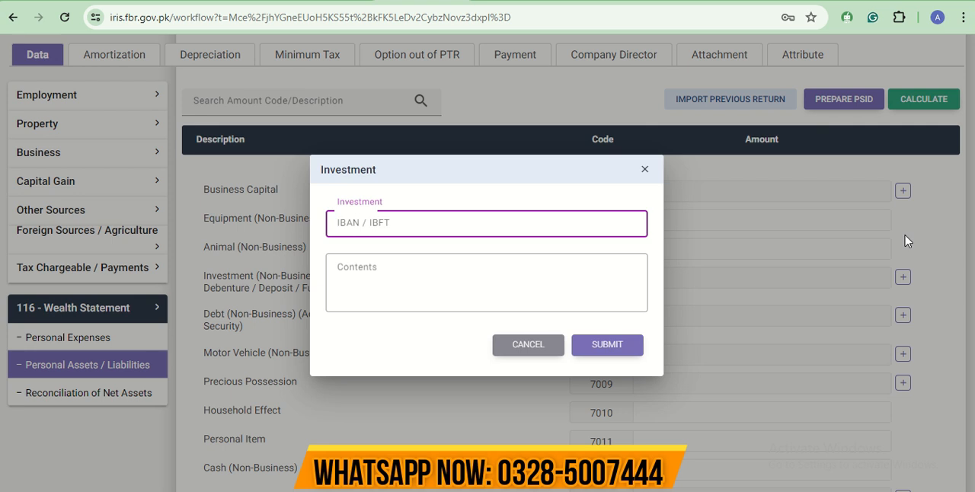
type("1234567890")
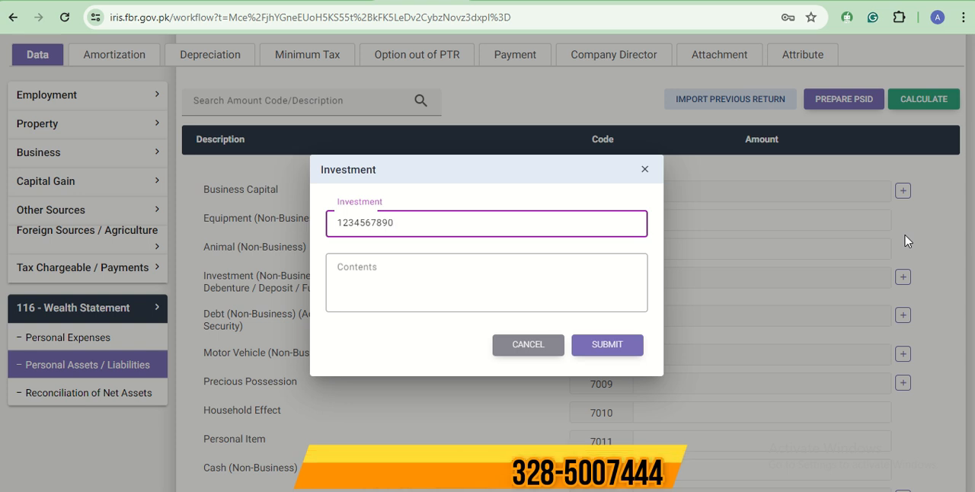
- Describe the investment as Account, Currant, HBL on separate lines, submit it, set its amount to 1,897,800 and recalculate
left_click(414, 268)
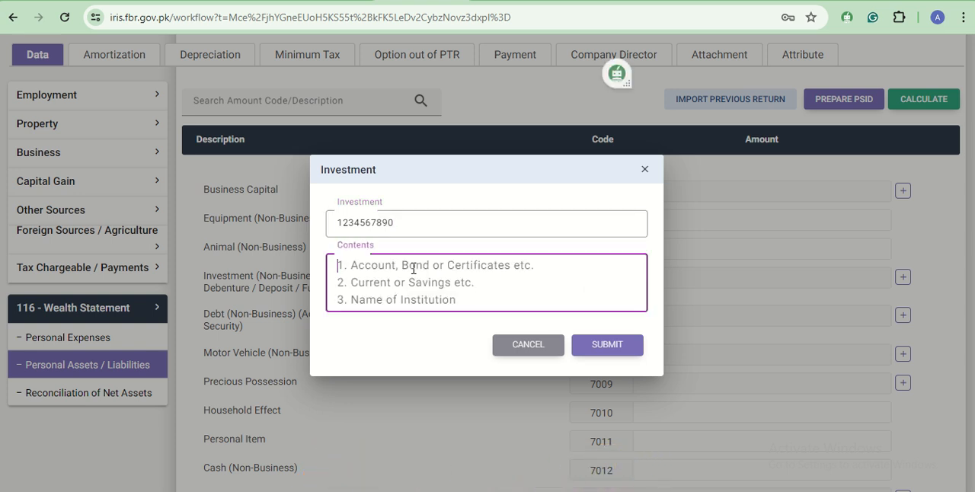
type("Account")
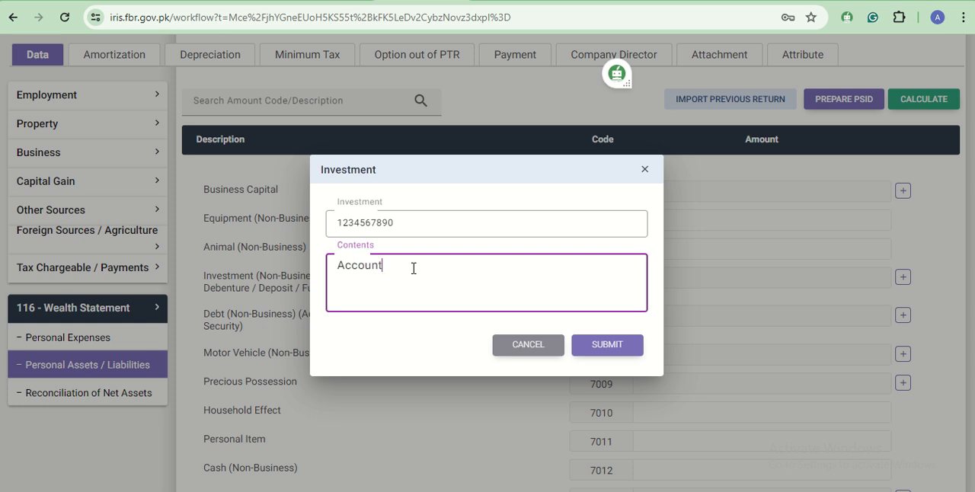
key("Return")
type("Cree")
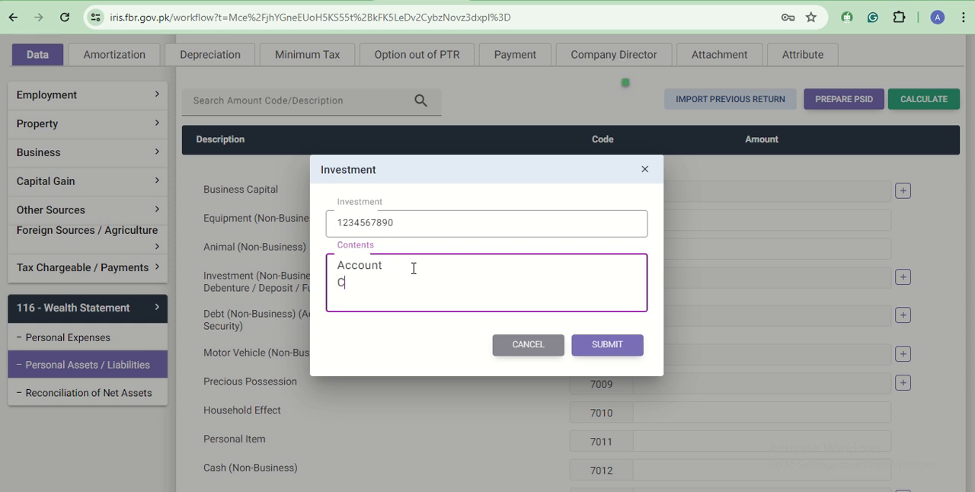
key("BackSpace")
key("BackSpace")
key("BackSpace")
key("BackSpace")
key("BackSpace")
type("urran")
key("Return")
type("HBL")
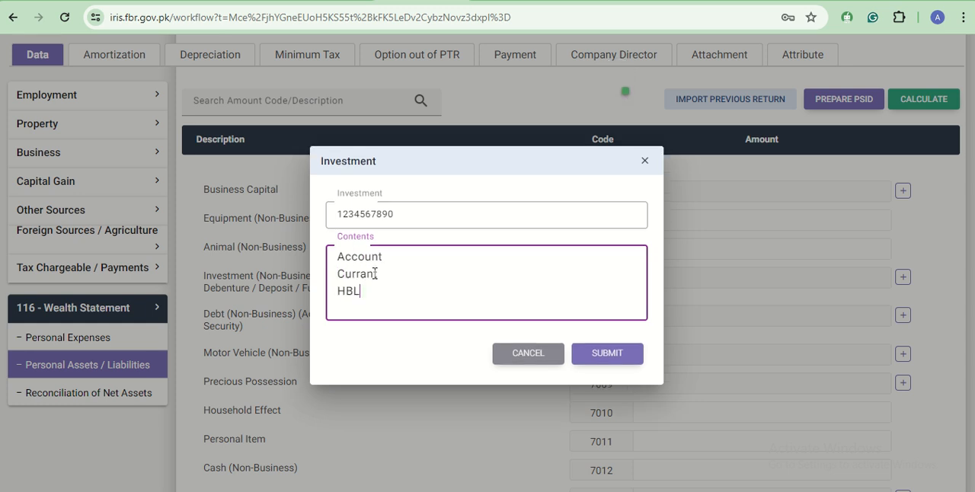
left_click(598, 360)
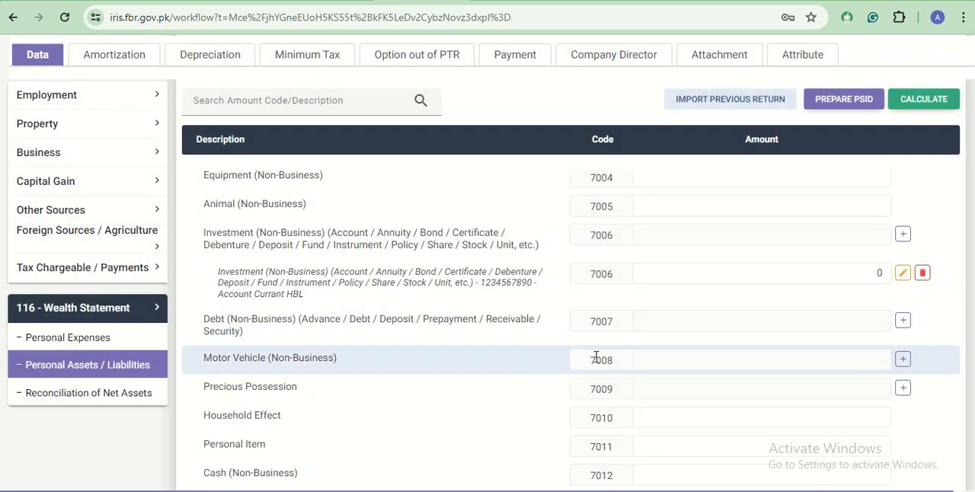
left_click(857, 278)
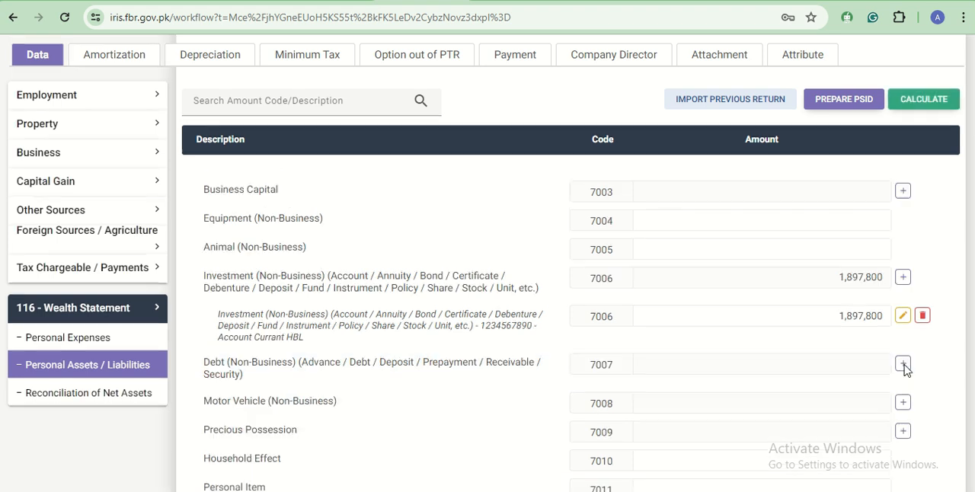
- Examine the registration number and contents fields of the Motor Vehicle (7008) entry form without adding a vehicle
left_click(903, 360)
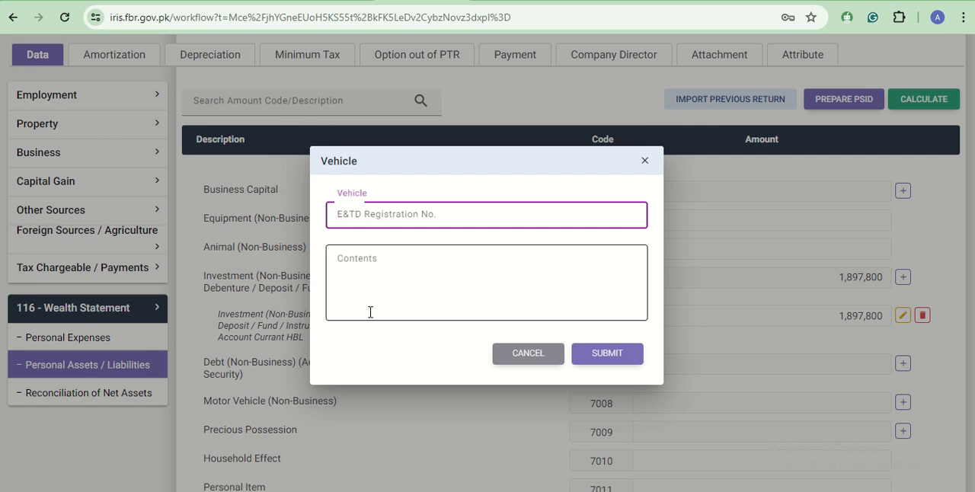
left_click(395, 265)
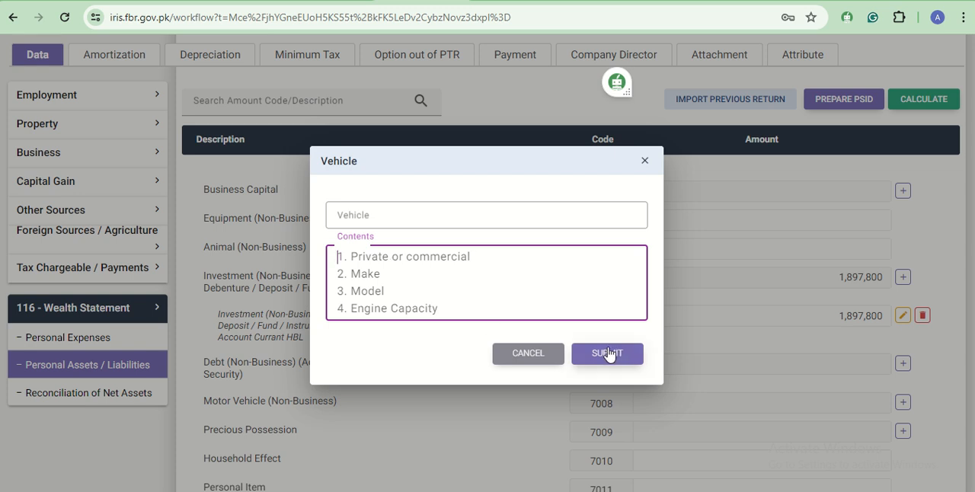
left_click(509, 356)
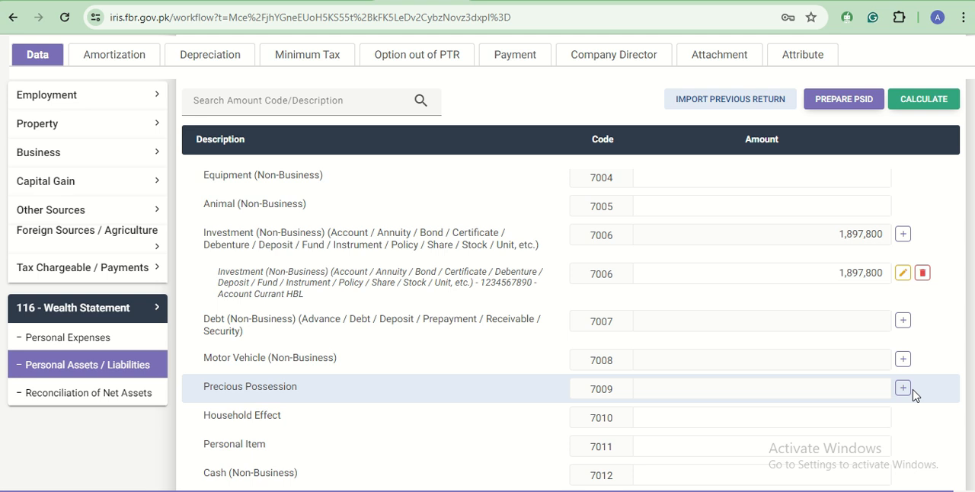
- Enter 350,000 as the Household Effect (7010) amount and recalculate the wealth statement
scroll(384, 365, "down", 1)
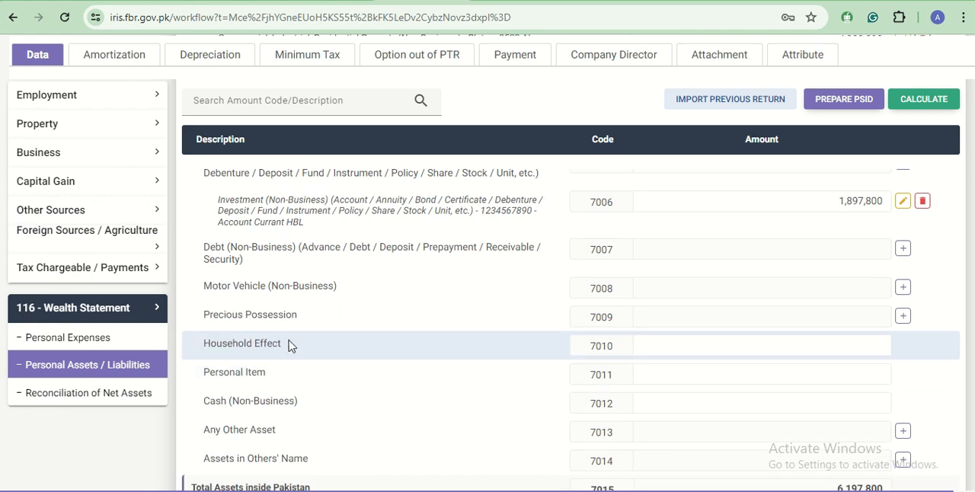
left_click(776, 352)
type("3")
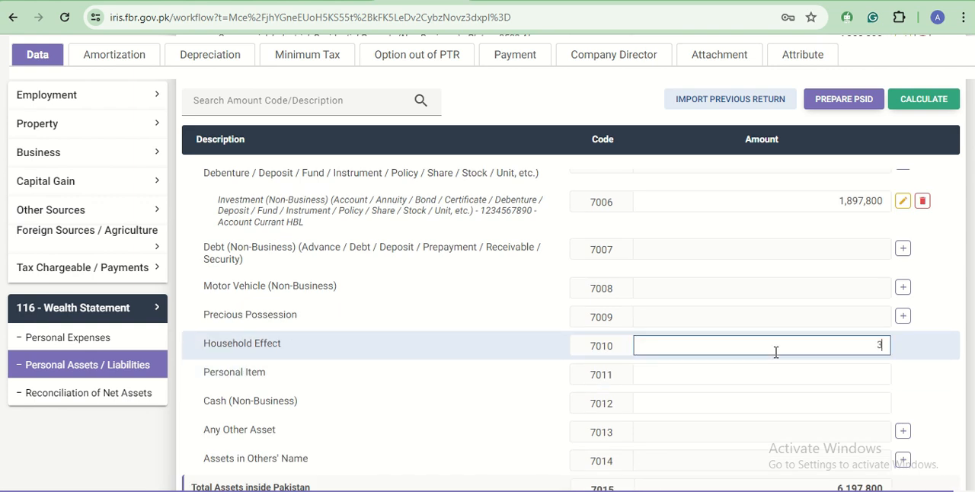
type("50,000")
left_click(947, 100)
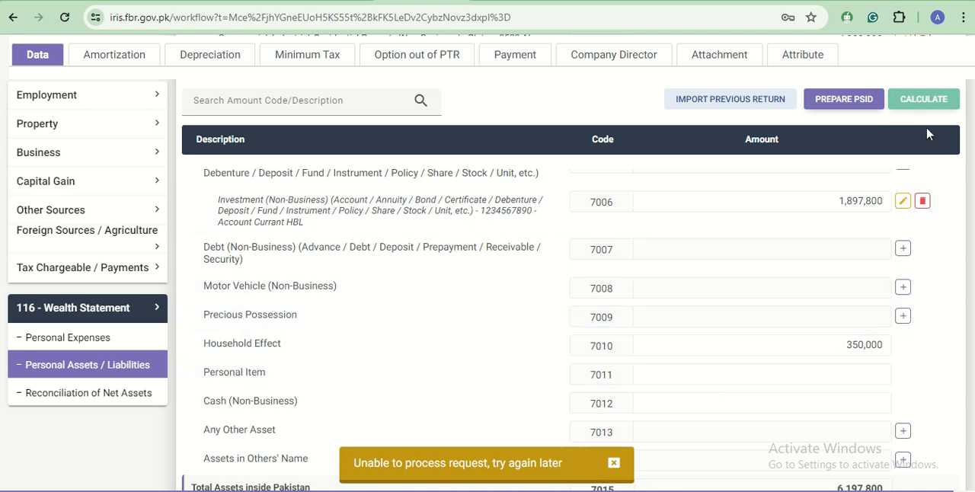
- Enter 97,800 as the Personal Item (7011) amount and recalculate the wealth statement
left_click(699, 374)
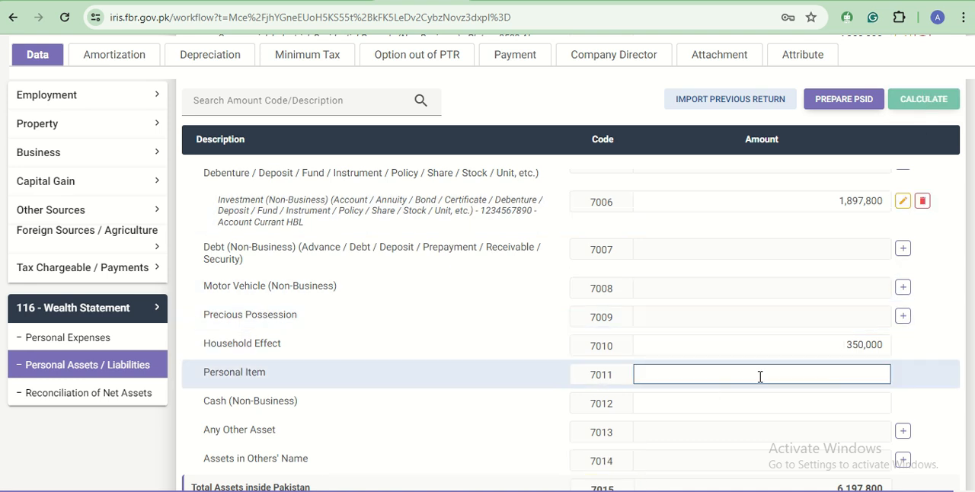
type("97800")
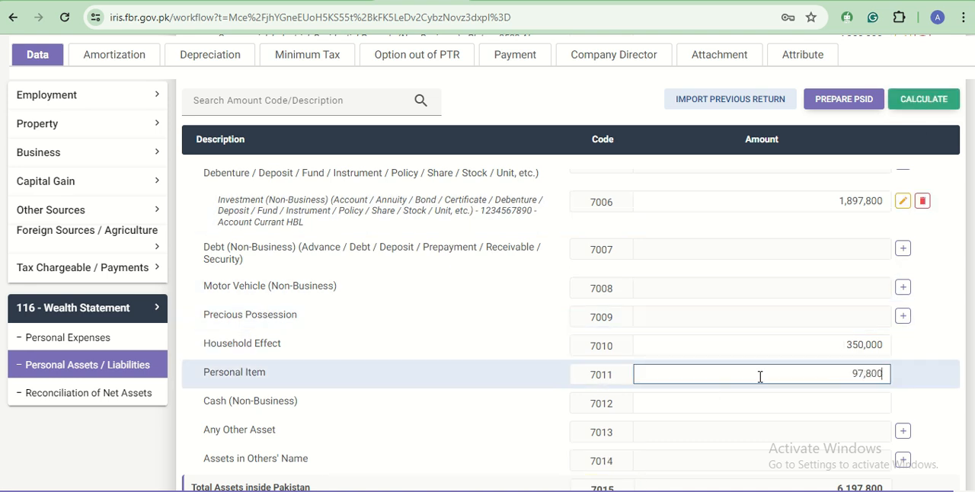
left_click(921, 104)
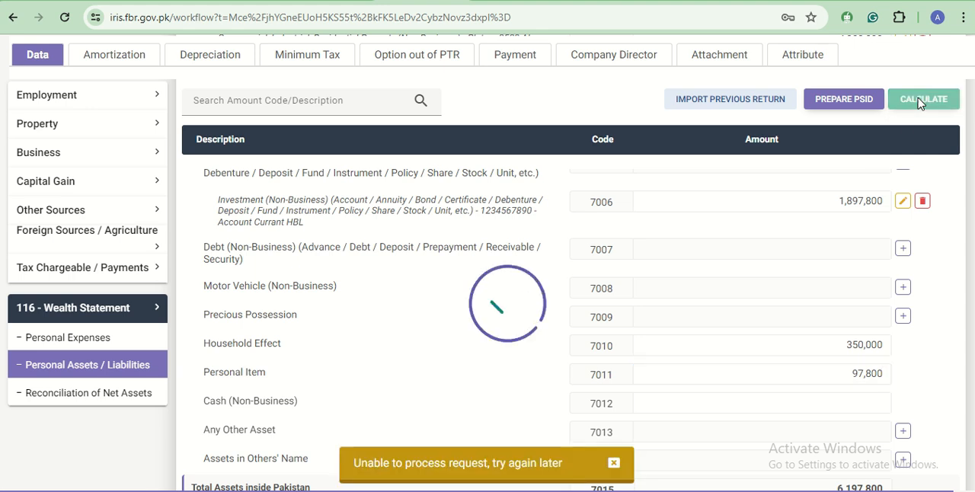
- Enter 347,500 as the Cash (Non-Business) (7012) amount and recalculate the wealth statement
left_click(677, 406)
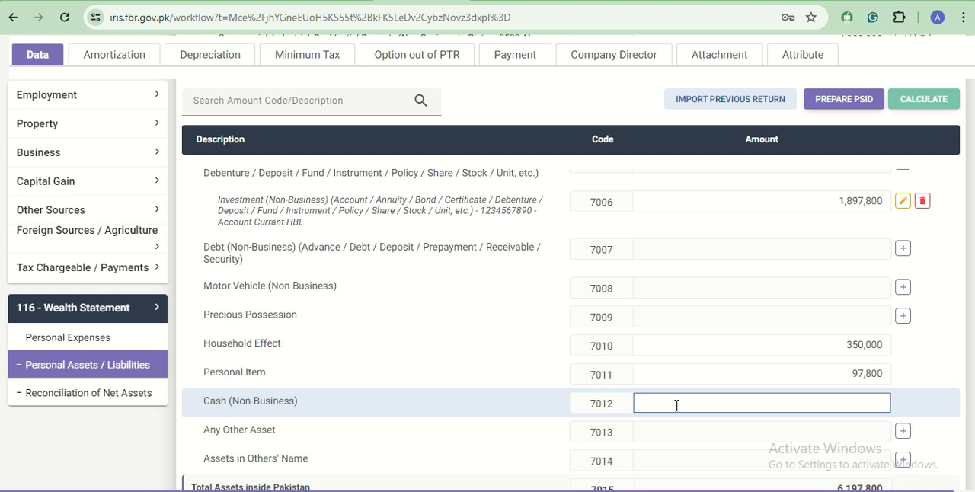
type("347500")
left_click(924, 100)
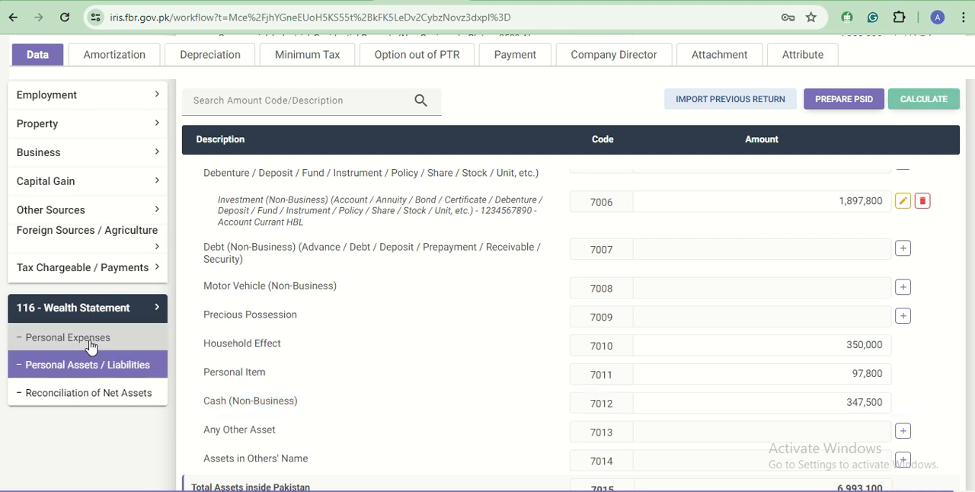
- Open the Personal Expenses section, enter 809,700 as the Electricity (7058) amount and recalculate
left_click(90, 341)
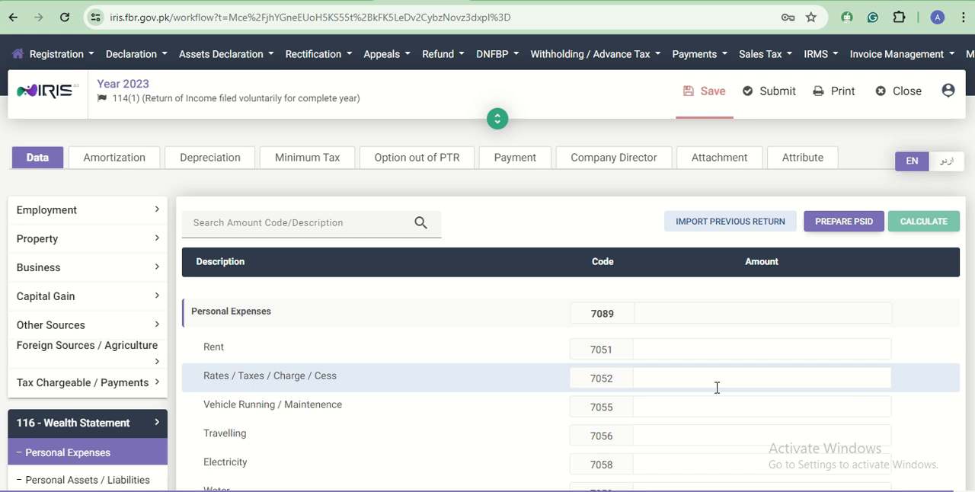
left_click(722, 412)
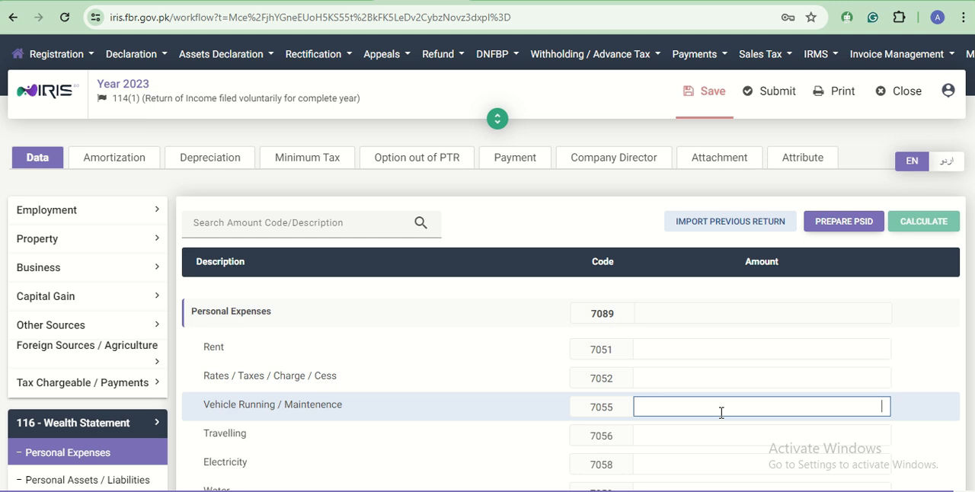
scroll(722, 412, "down", 2)
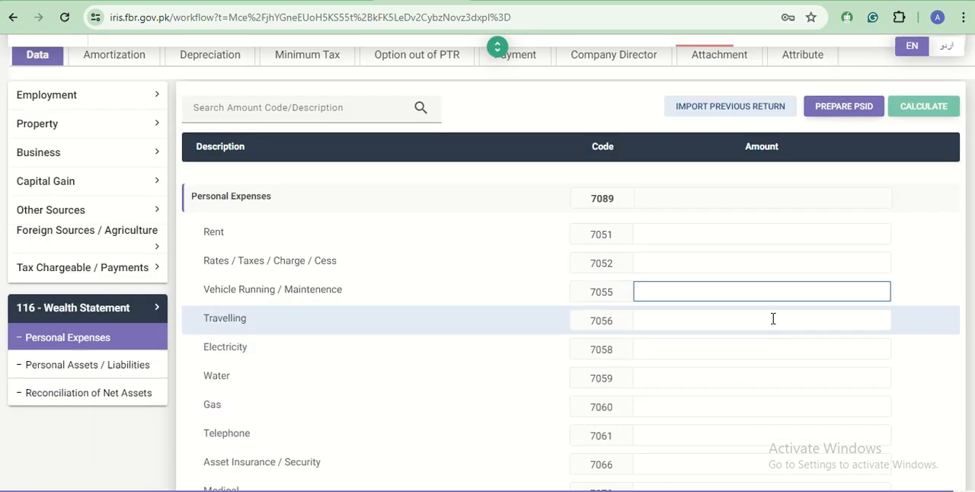
left_click(774, 348)
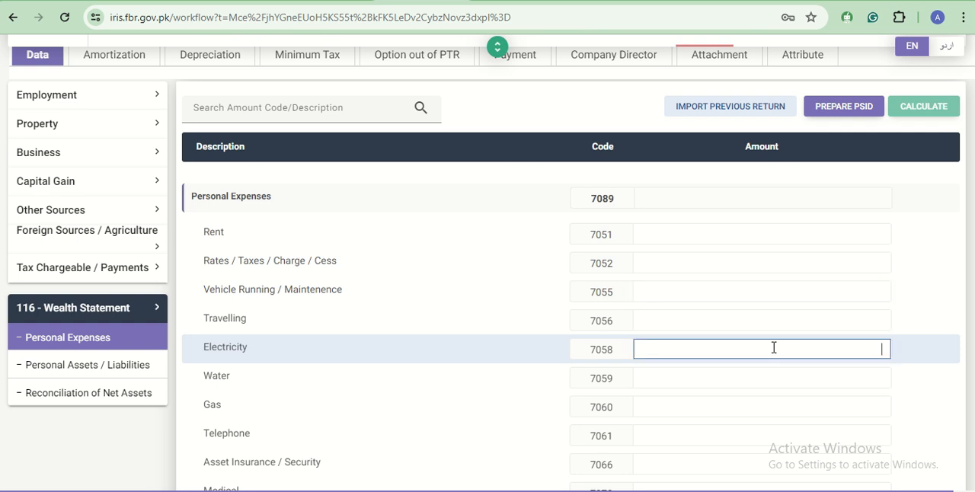
type("809700")
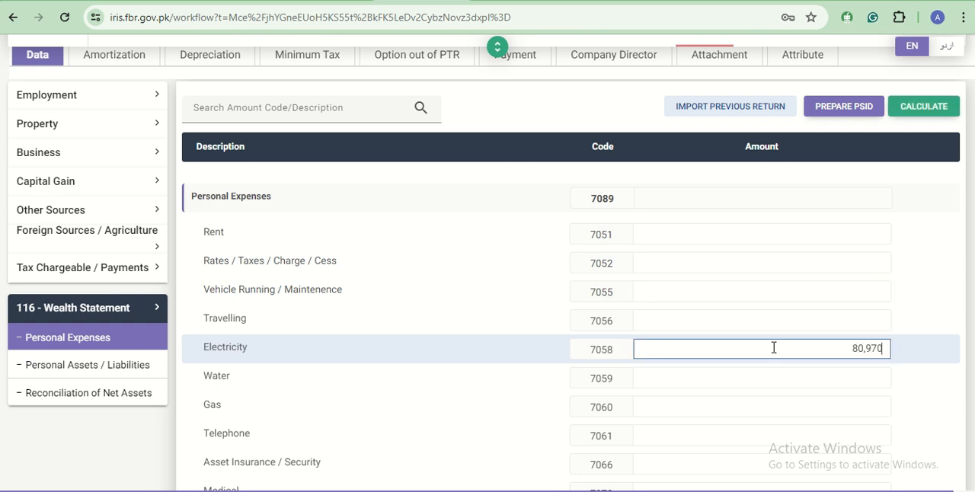
left_click(942, 121)
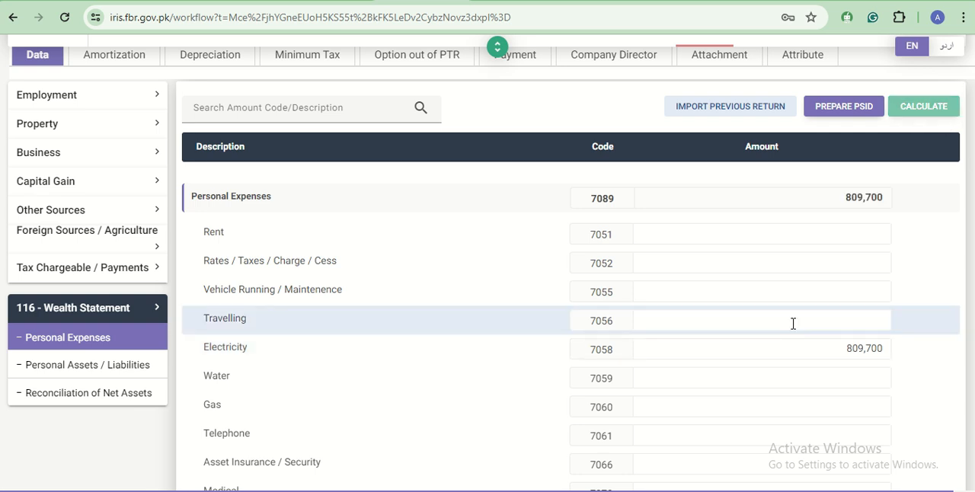
- Correct the Electricity (7058) expense to 80,970 and enter 3,600 as the Water (7059) expense
scroll(793, 323, "down", 3)
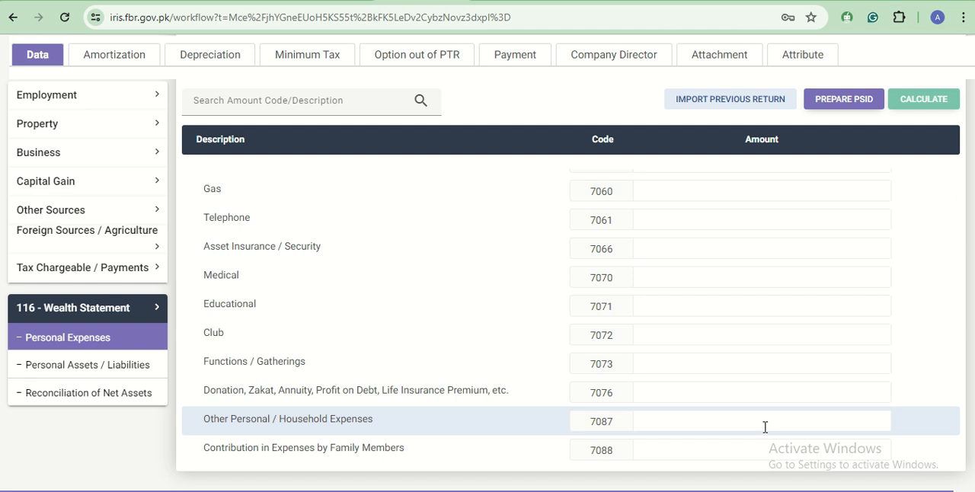
scroll(766, 428, "up", 2)
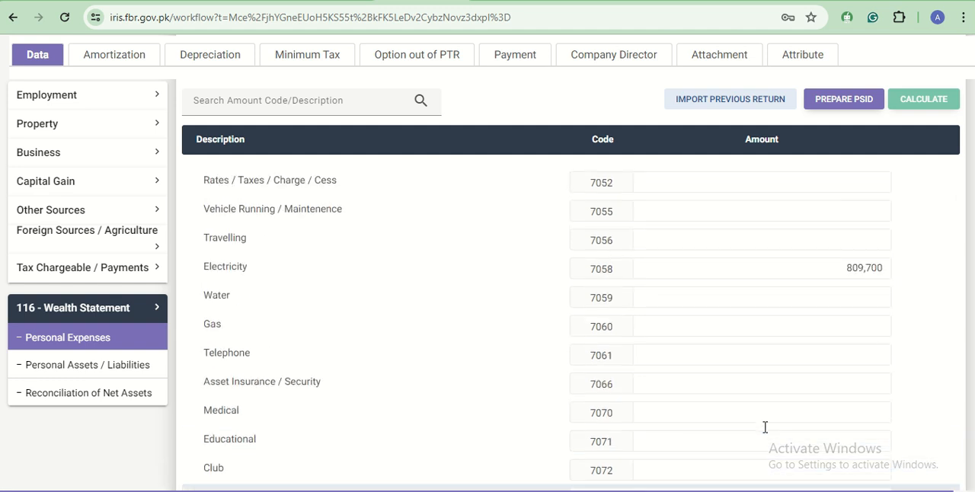
left_click(884, 276)
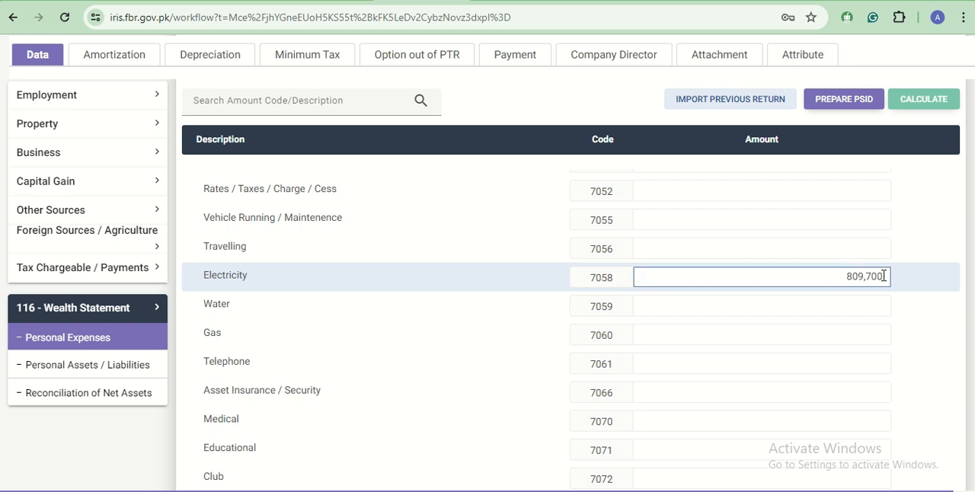
key("BackSpace")
left_click(719, 377)
type("3,600")
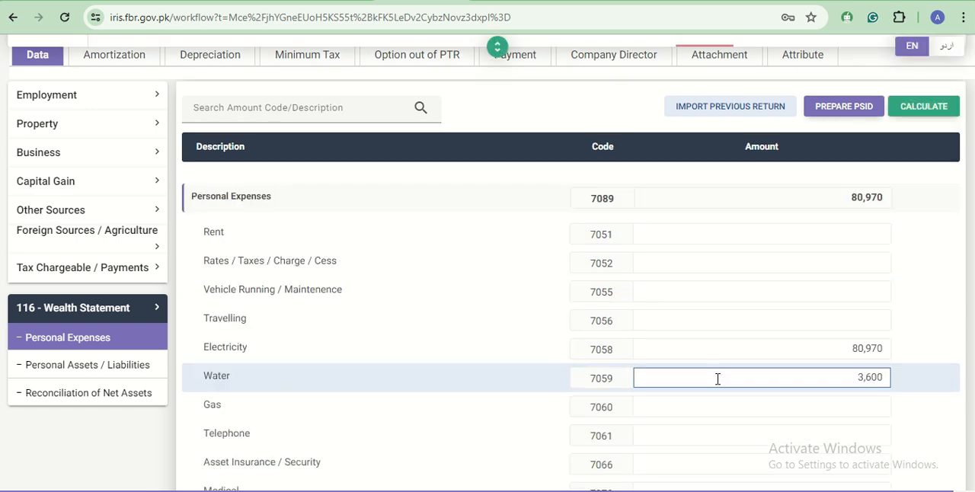
- Enter 17,655 for Gas (7060) and 24,500 for Telephone (7061), and recalculate the personal expenses
left_click(828, 410)
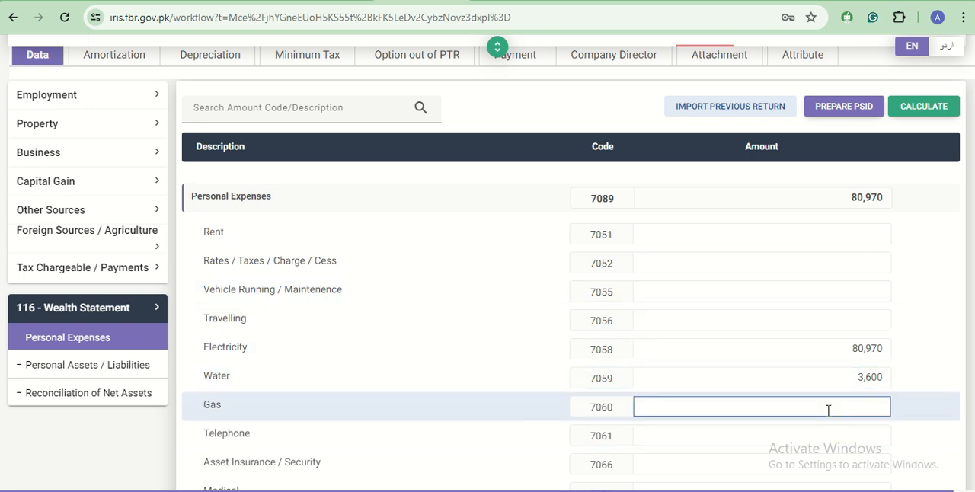
type("17,655")
scroll(752, 342, "down", 1)
left_click(789, 368)
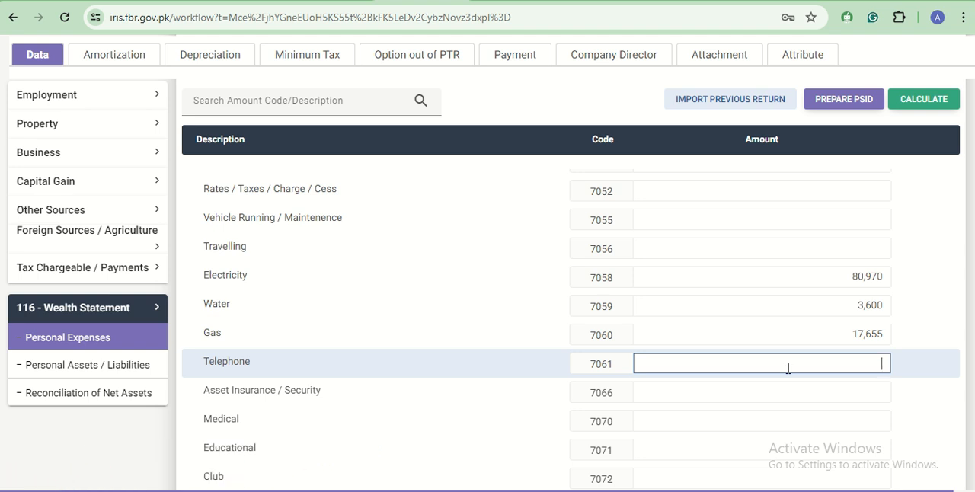
type("24500")
left_click(925, 99)
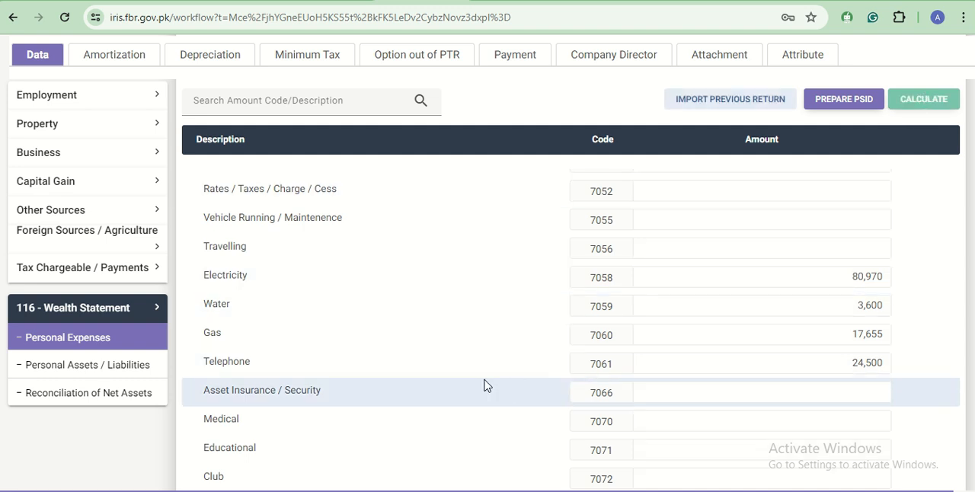
- Enter 76,000 as the Educational (7071) expense, leave Club and Functions / Gatherings empty, and recalculate
left_click(807, 390)
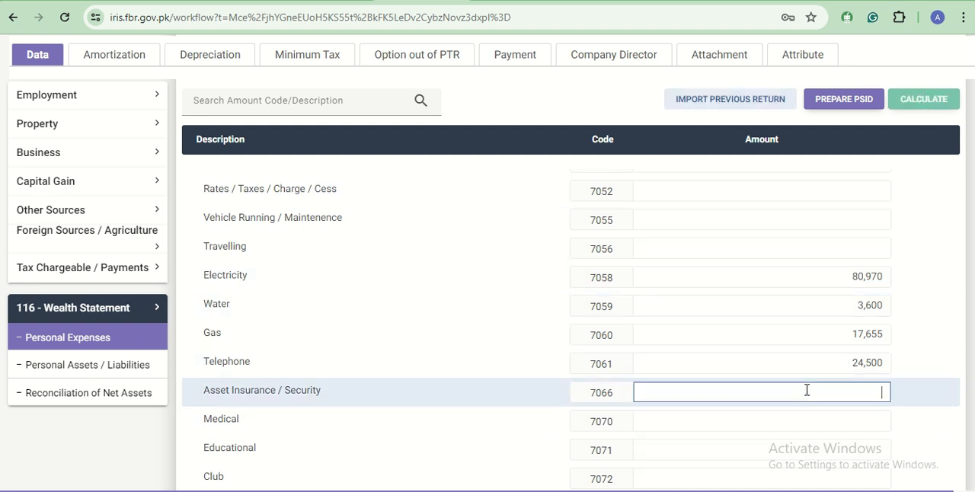
scroll(318, 429, "down", 1)
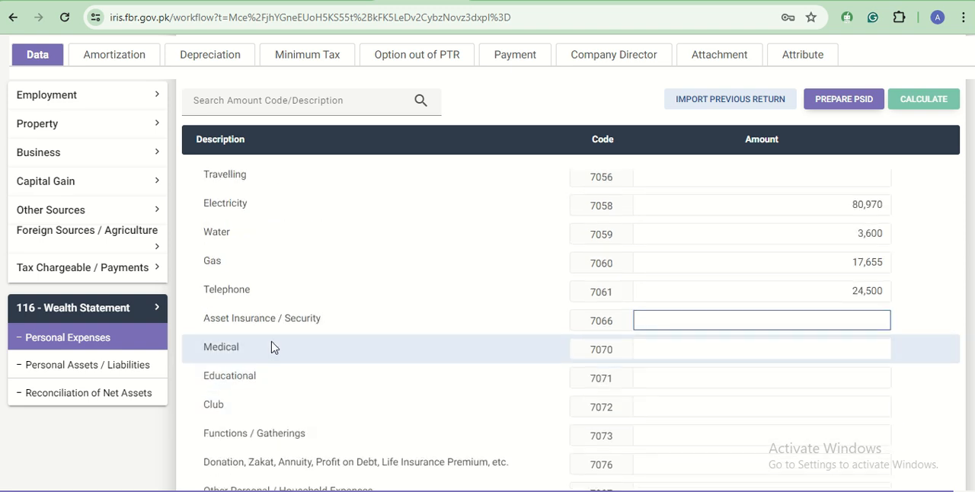
left_click(709, 378)
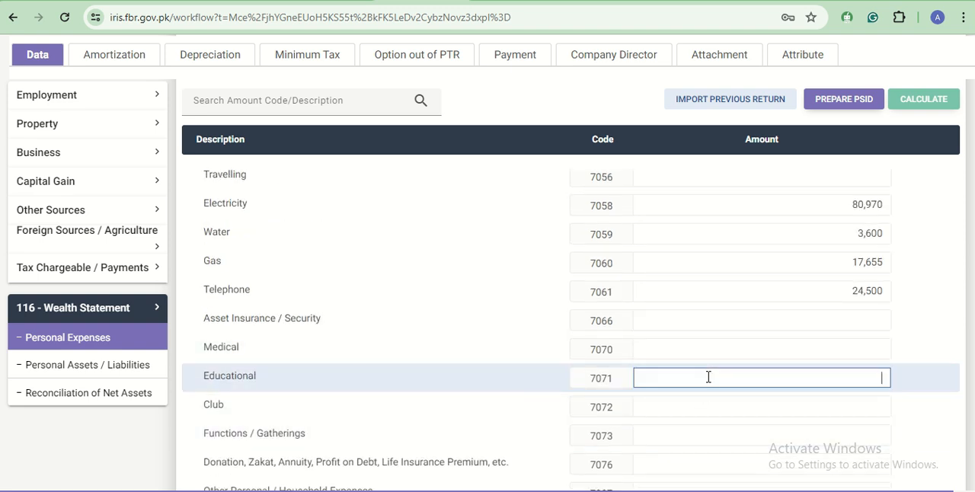
type("760000")
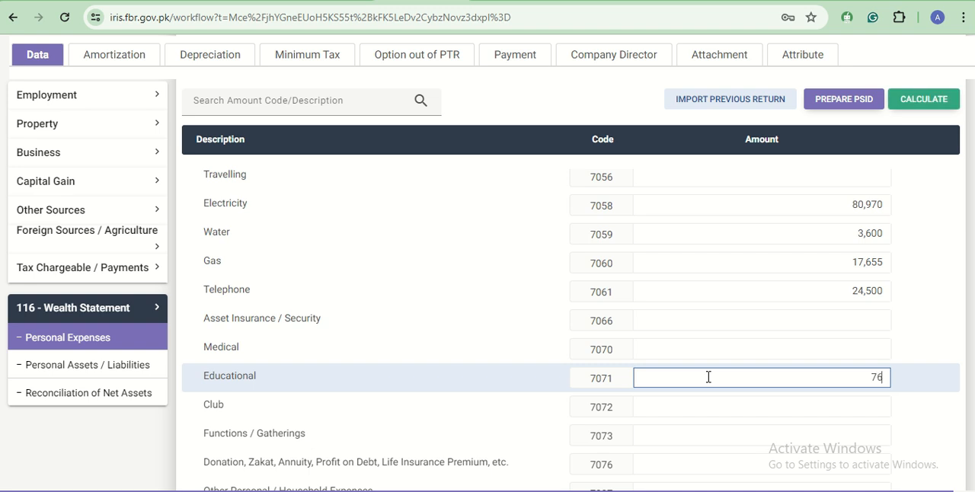
left_click(736, 410)
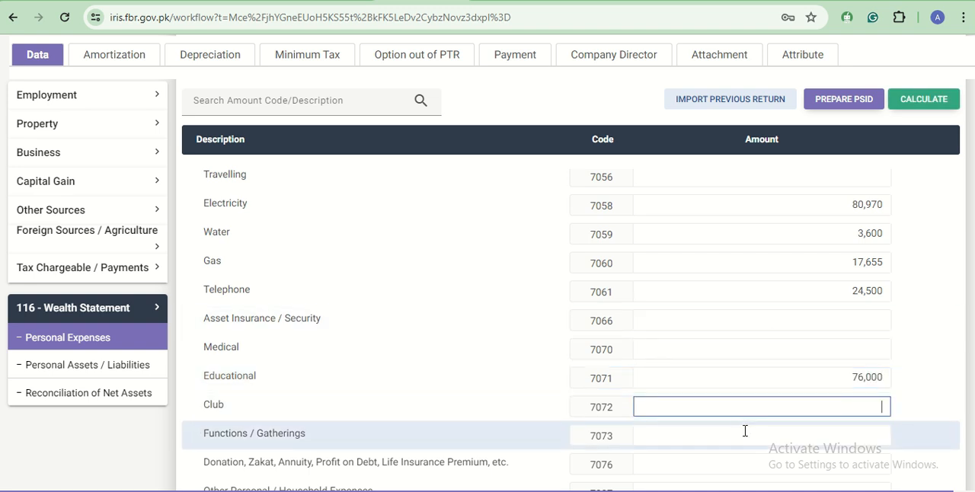
left_click(746, 433)
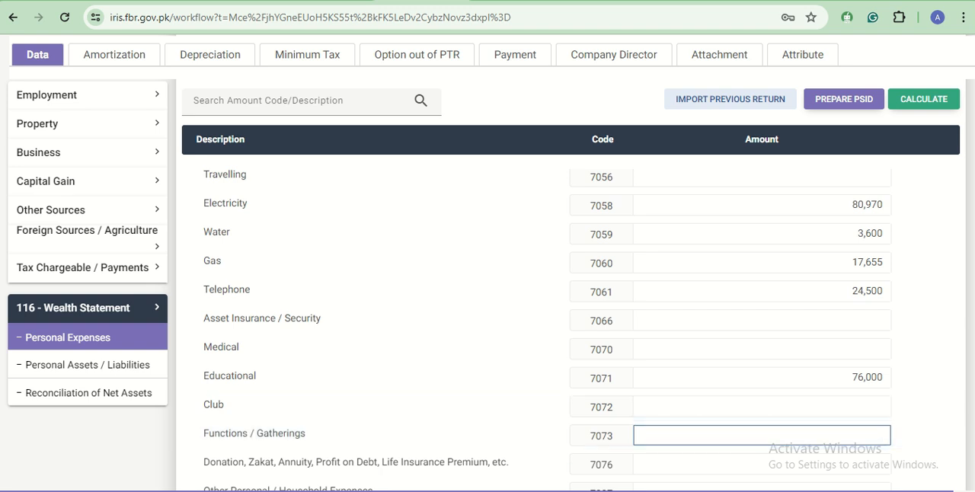
left_click(924, 99)
- Enter the Other Personal / Household Expenses (7087) amount
scroll(680, 351, "down", 1)
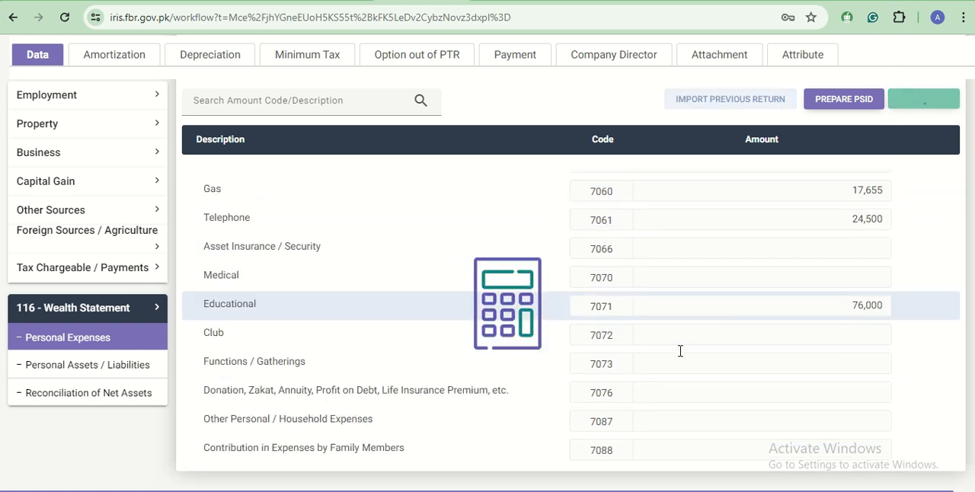
left_click(679, 421)
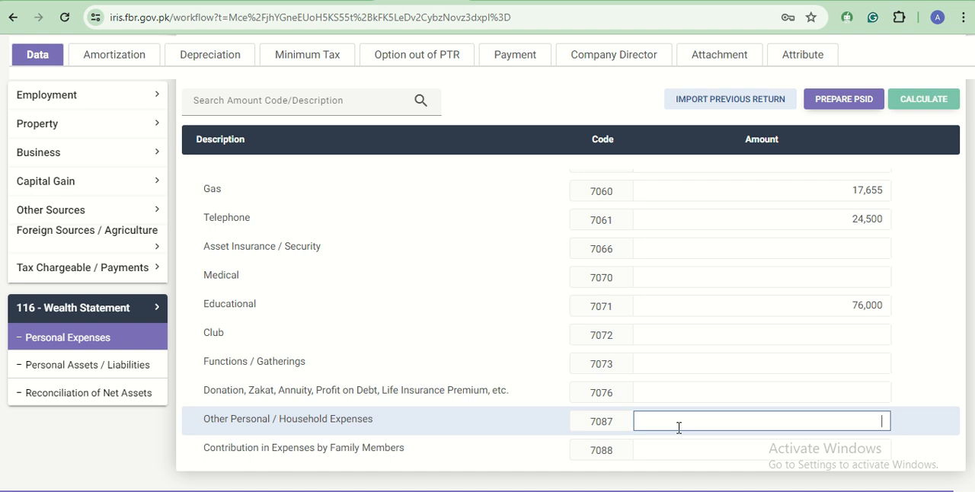
type("39")
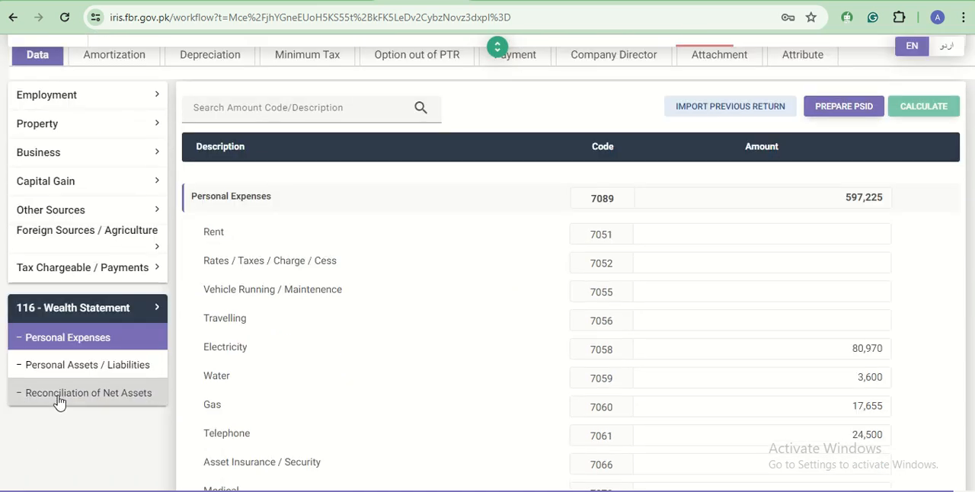
- In Reconciliation of Net Assets, copy the unreconciled amount 4,354,325 into Net Assets Previous Year (703002), recalculate and save the return
left_click(59, 396)
scroll(850, 441, "down", 8)
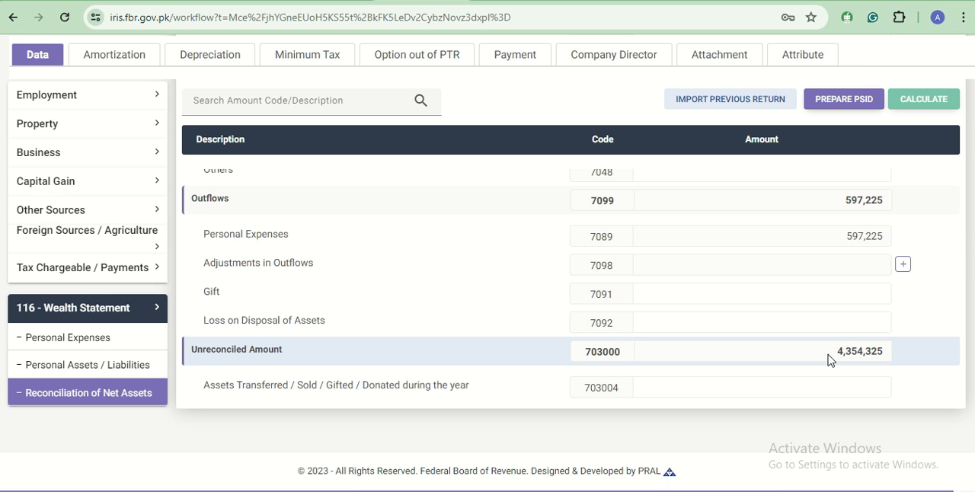
double_click(830, 360)
key("ctrl+c")
scroll(831, 360, "up", 10)
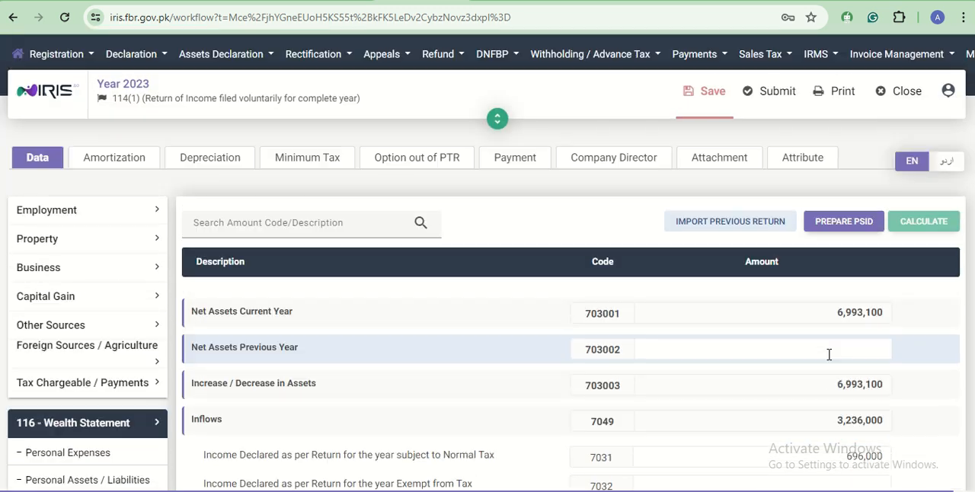
left_click(843, 346)
key("ctrl+v")
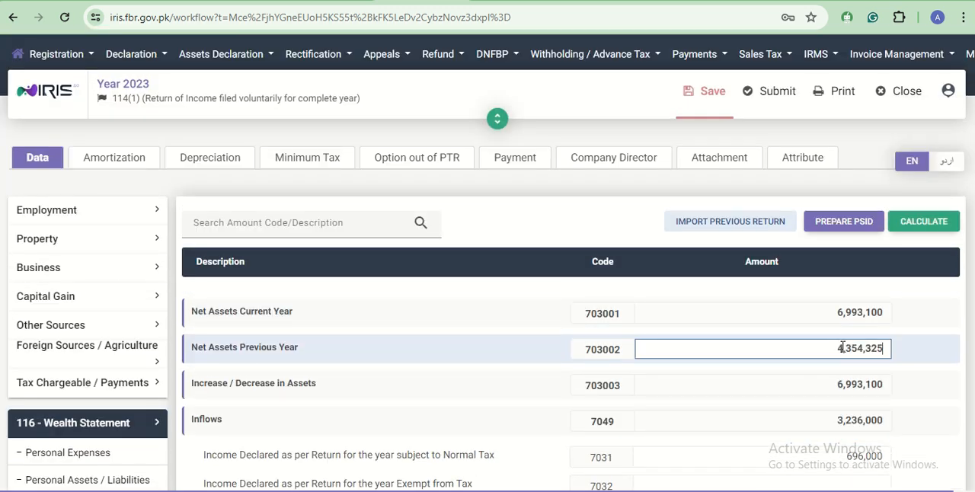
left_click(929, 229)
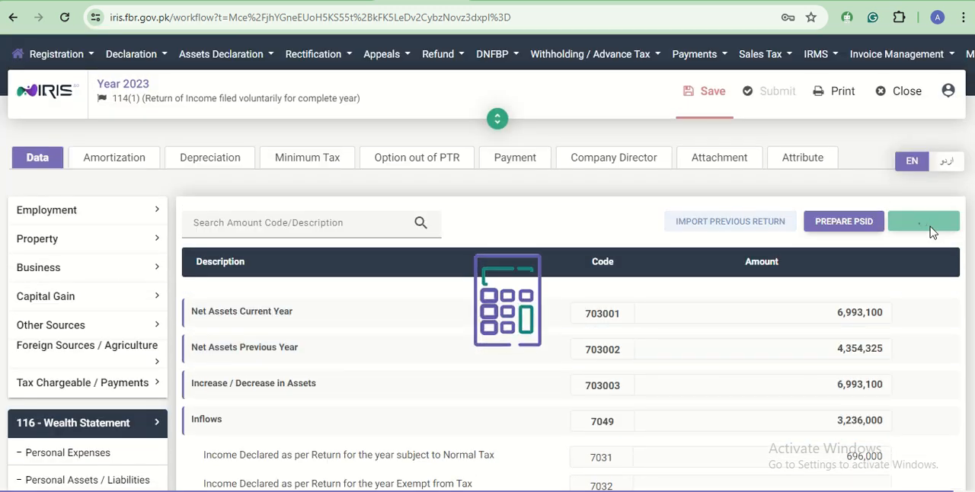
left_click(709, 96)
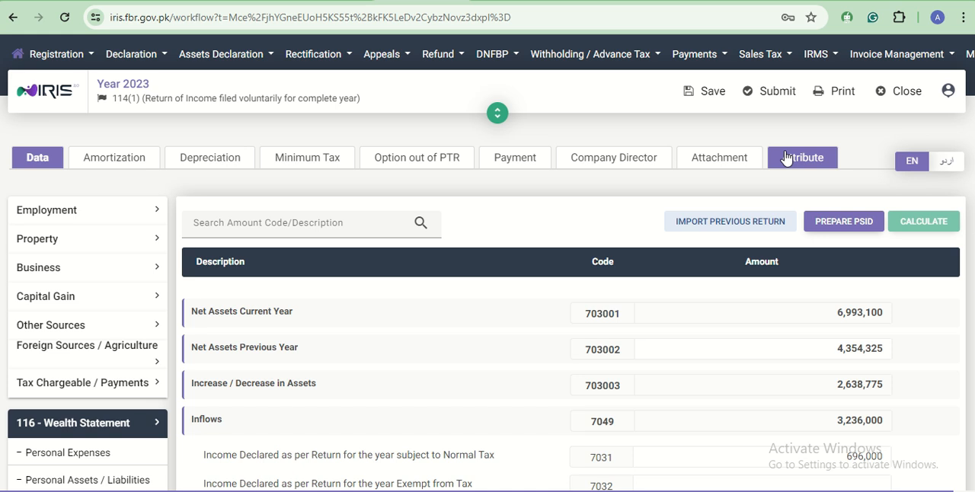
- Set the Residence Status attribute of the return to Non_Resident
left_click(787, 158)
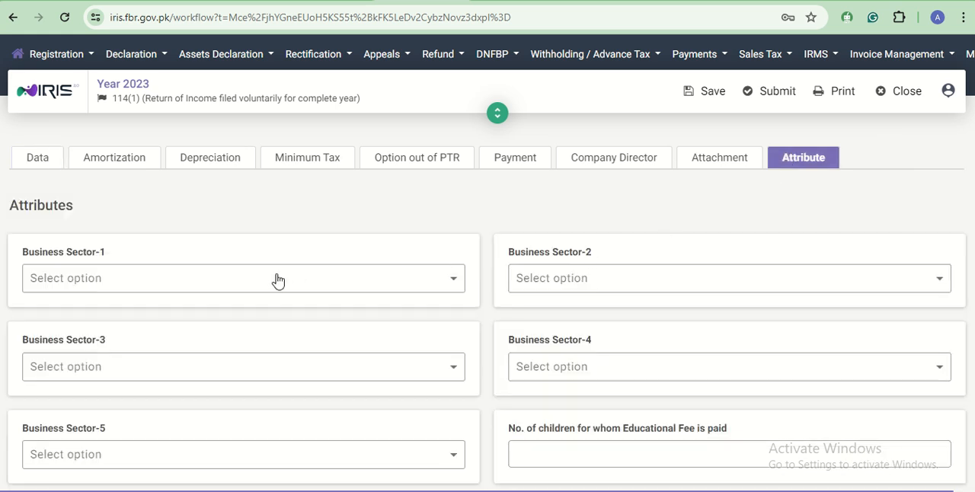
scroll(278, 280, "down", 3)
left_click_drag(13, 336, 113, 337)
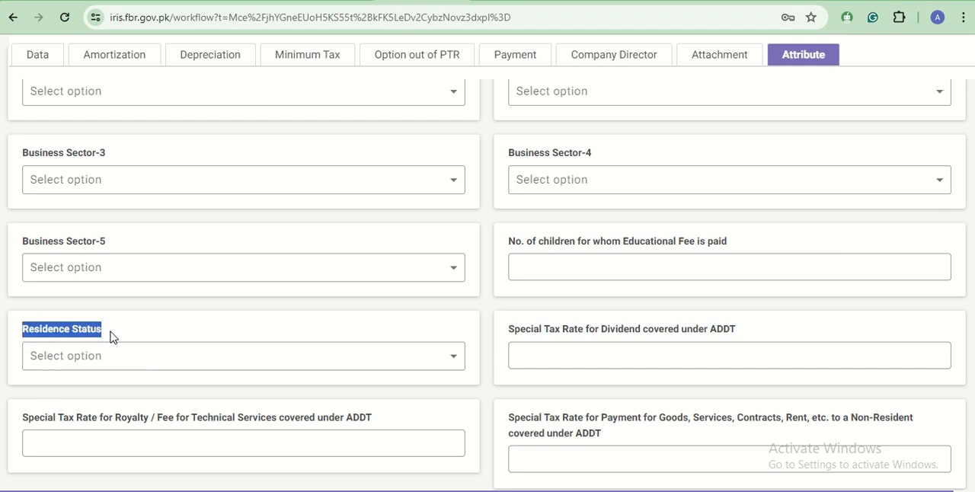
left_click(457, 360)
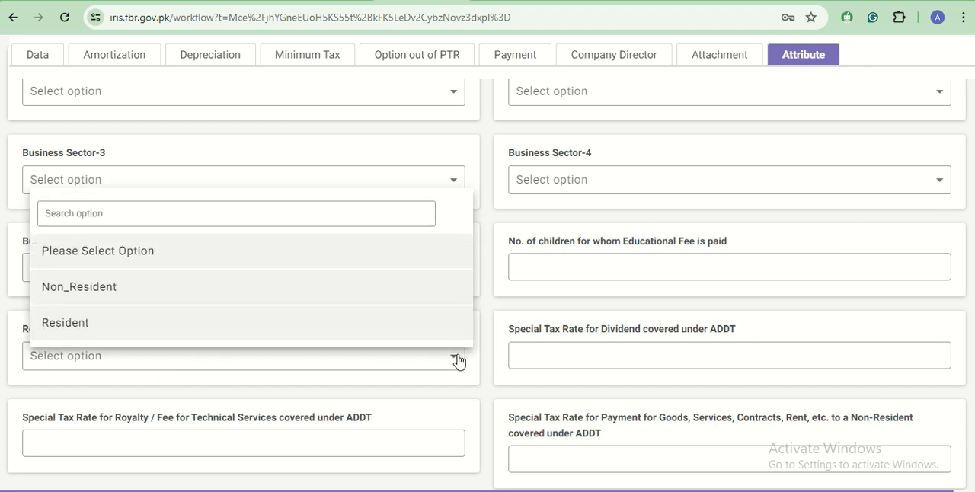
left_click(221, 297)
scroll(561, 348, "up", 3)
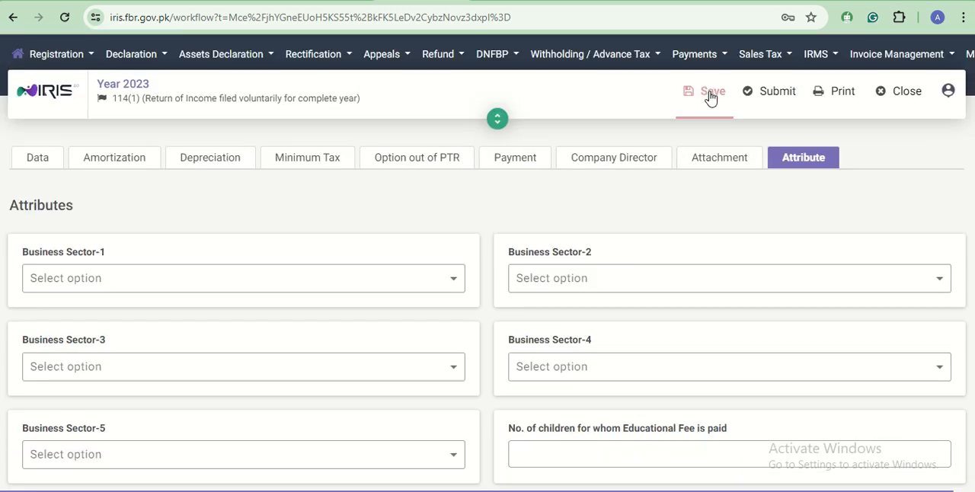
- Examine the Computations of the return under Tax Chargeable / Payments, from income from property down to Admitted Income Tax (9203)
left_click(26, 158)
scroll(61, 274, "down", 3)
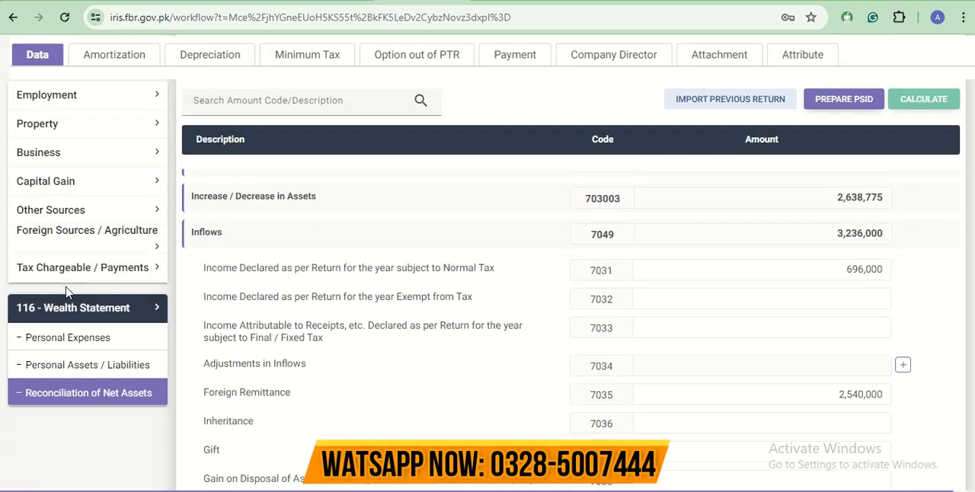
left_click(73, 268)
scroll(74, 308, "down", 10)
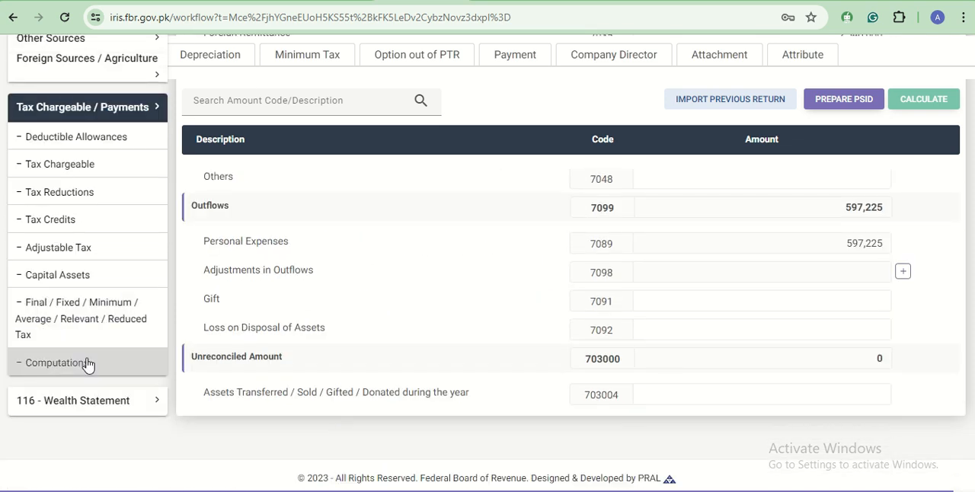
left_click(87, 366)
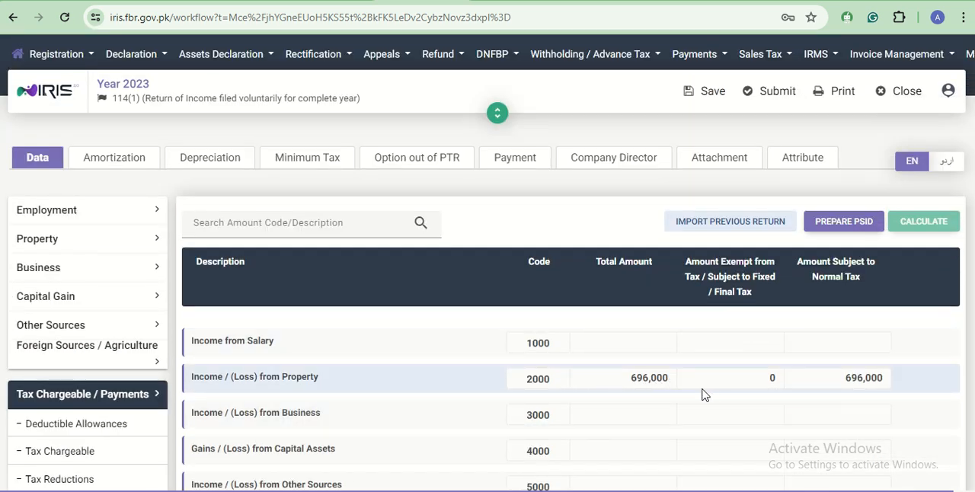
scroll(842, 395, "down", 1)
scroll(842, 396, "down", 10)
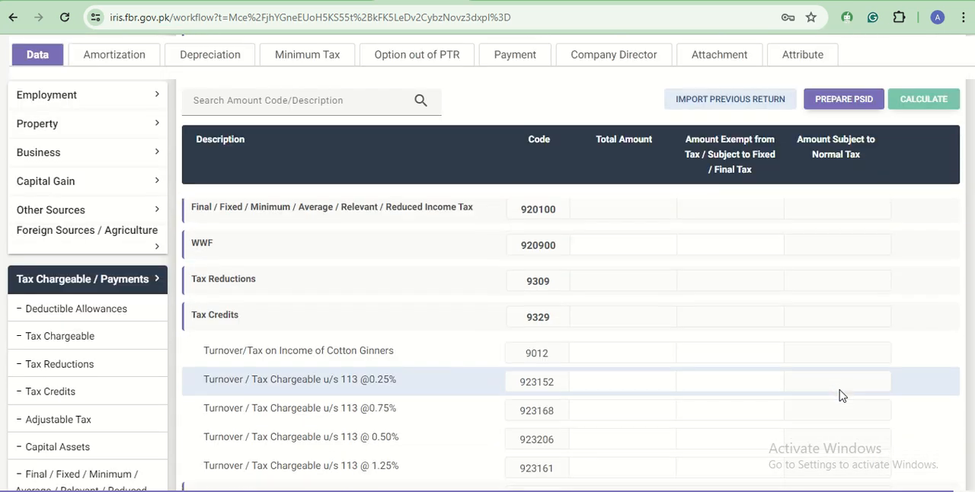
scroll(842, 396, "down", 5)
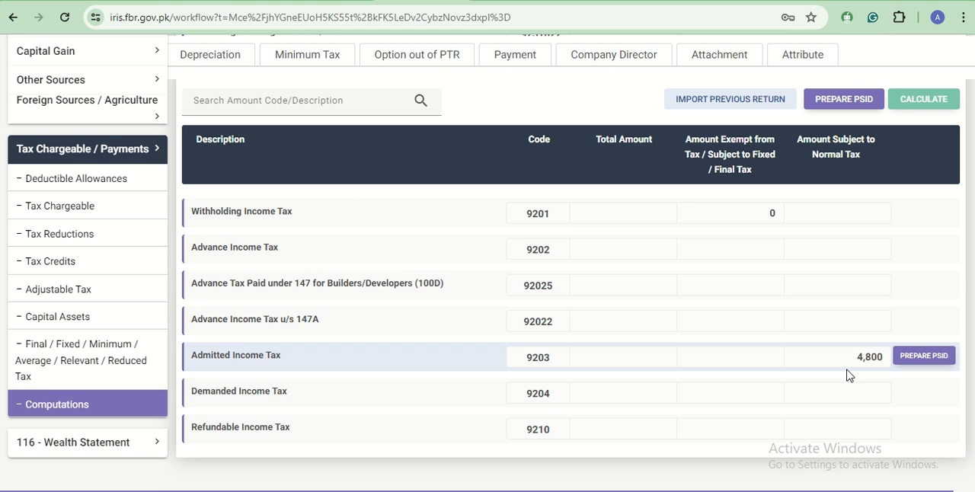
- Generate a PSID for the Admitted Income Tax (9203) amount and print it
left_click(922, 357)
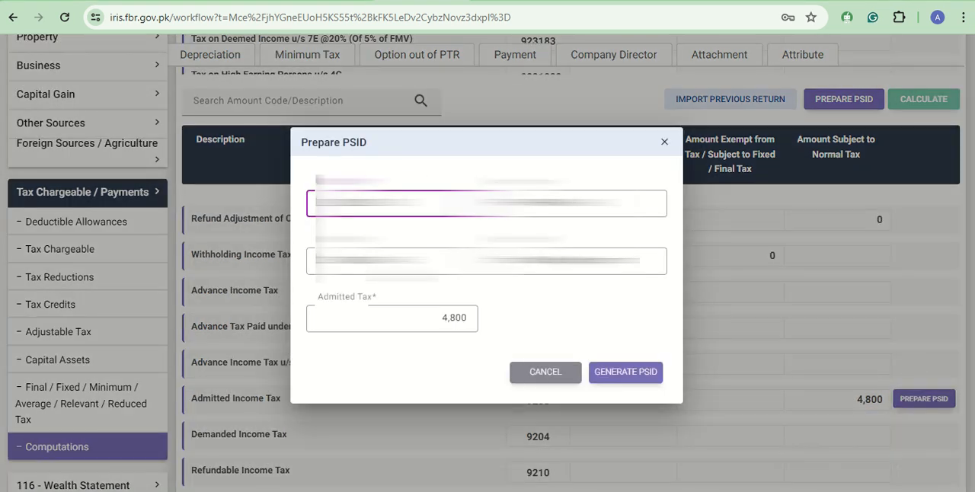
left_click(638, 381)
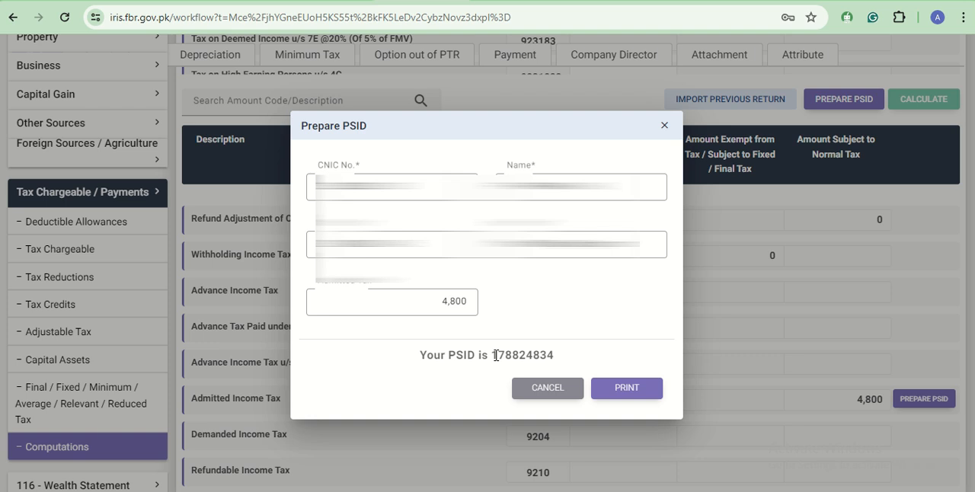
left_click(635, 390)
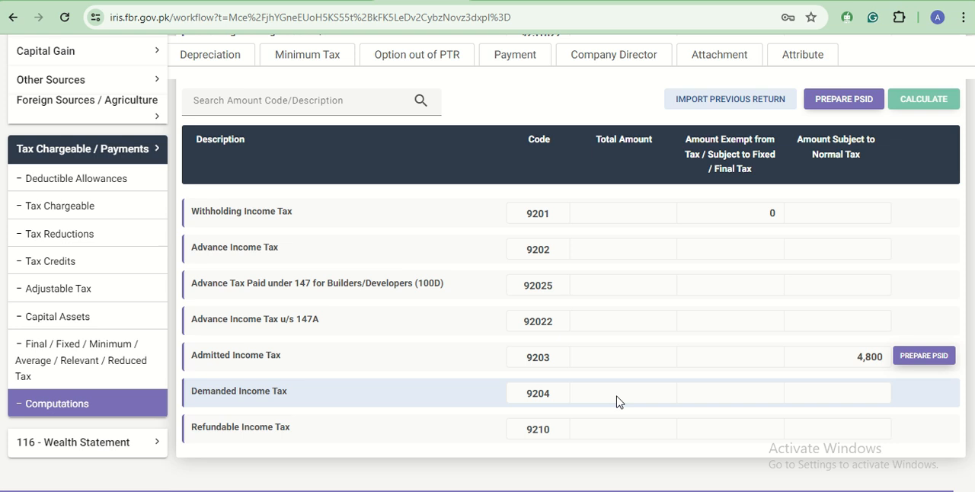
- Reload the unclaimed payments of the return and claim the payment with code 9203
scroll(617, 402, "up", 20)
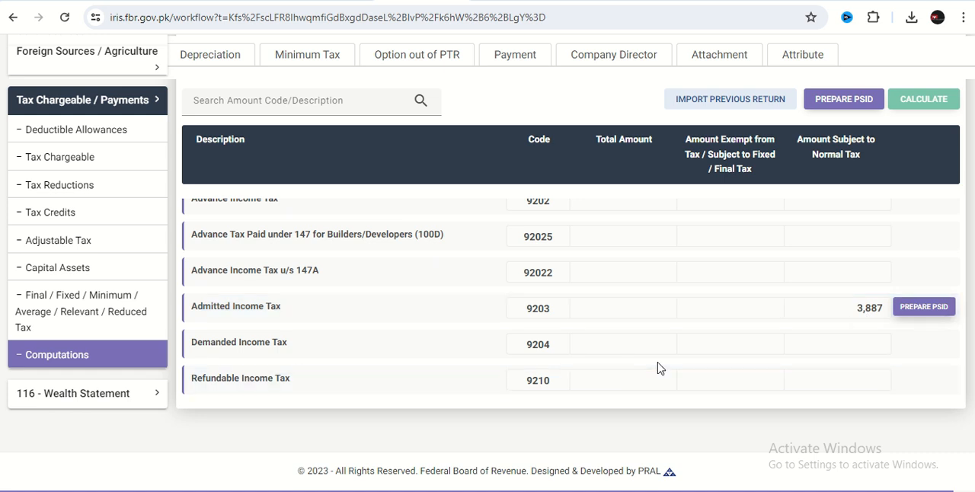
left_click(509, 61)
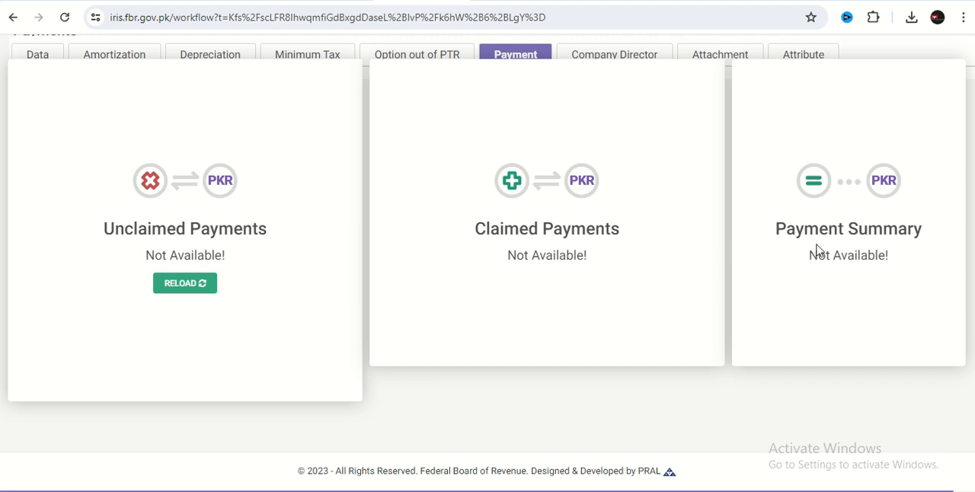
left_click(185, 287)
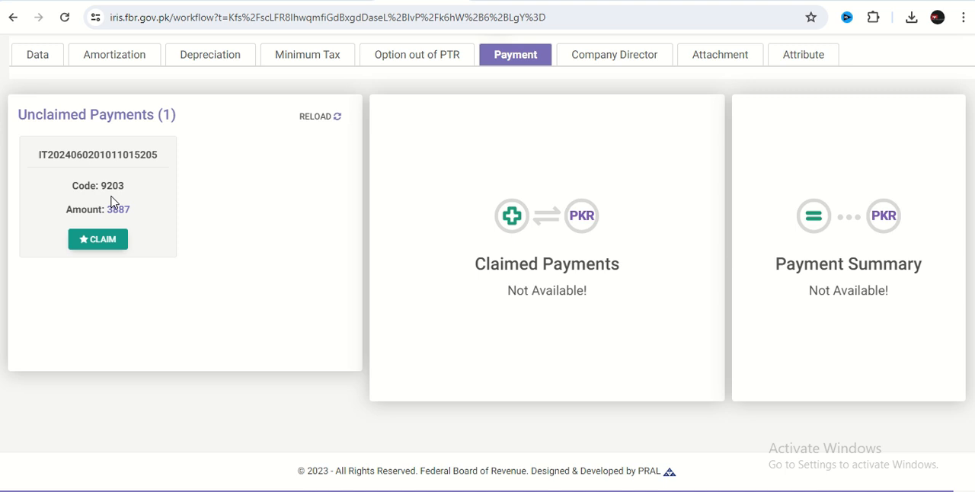
left_click(100, 241)
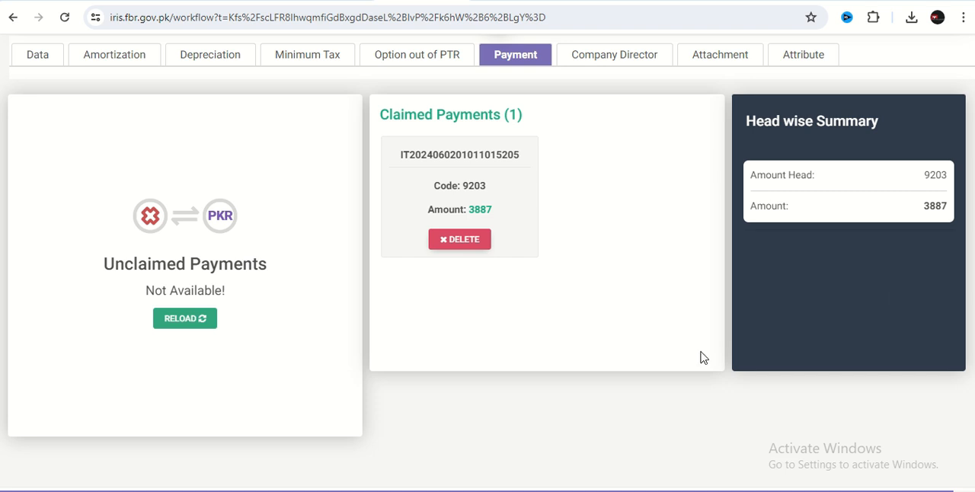
- Check the claimed payment against Admitted Income Tax (9203) in the Computations and save the return
left_click(41, 58)
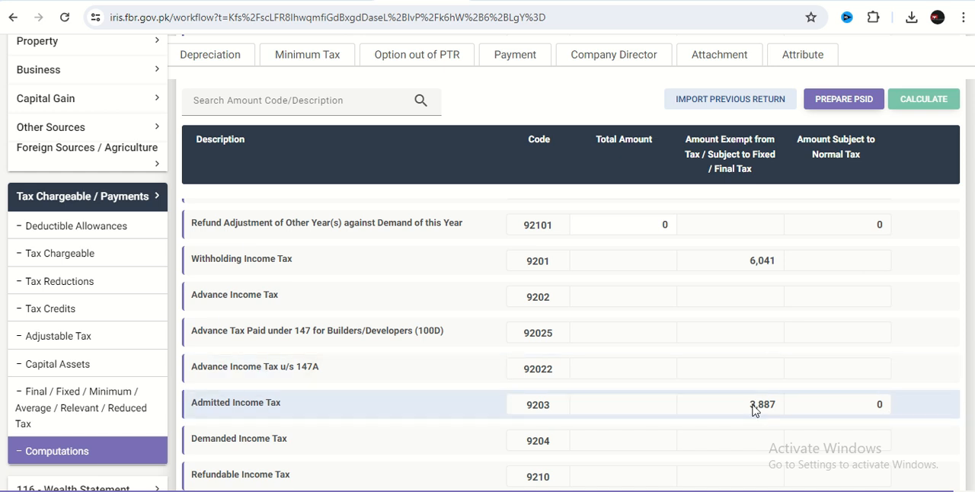
scroll(753, 412, "up", 20)
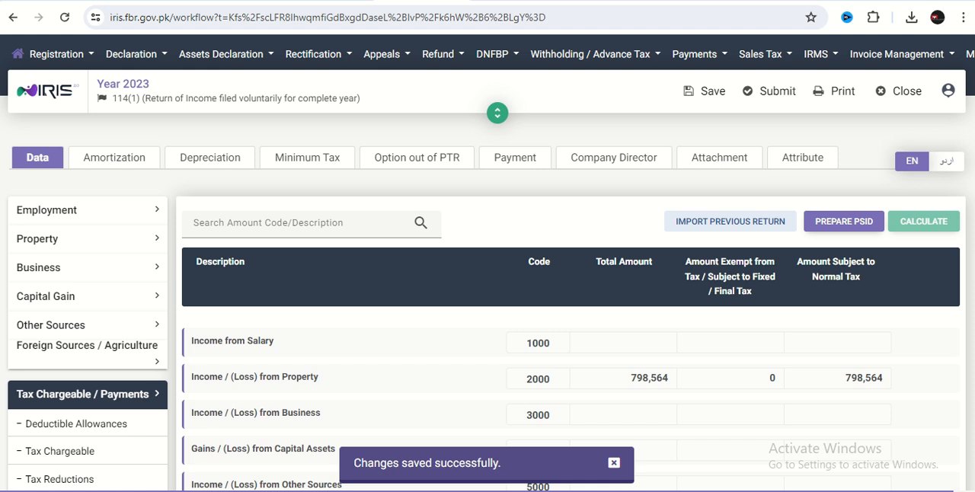
mouse_move(371, 467)
left_click(371, 472)
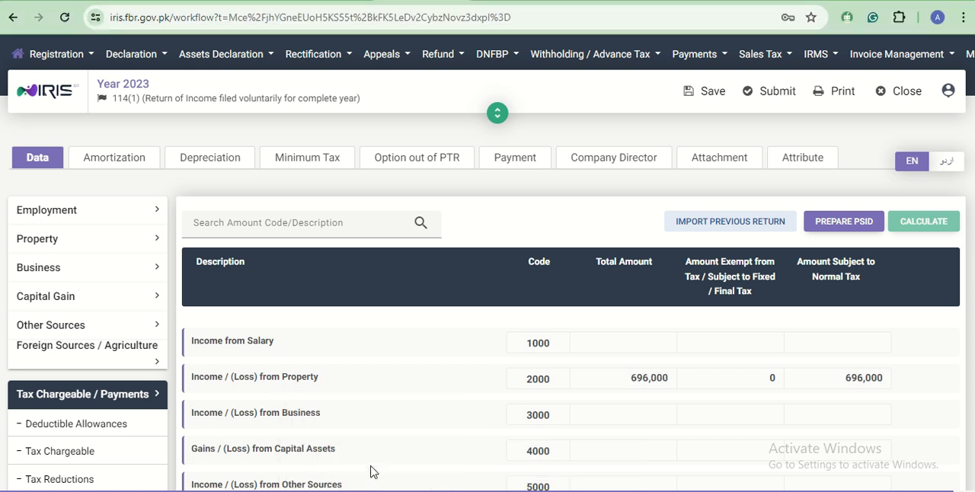
- Bring up the return's submission declaration, cancel it without entering the PIN, and close the return
scroll(671, 430, "down", 2)
scroll(670, 431, "up", 2)
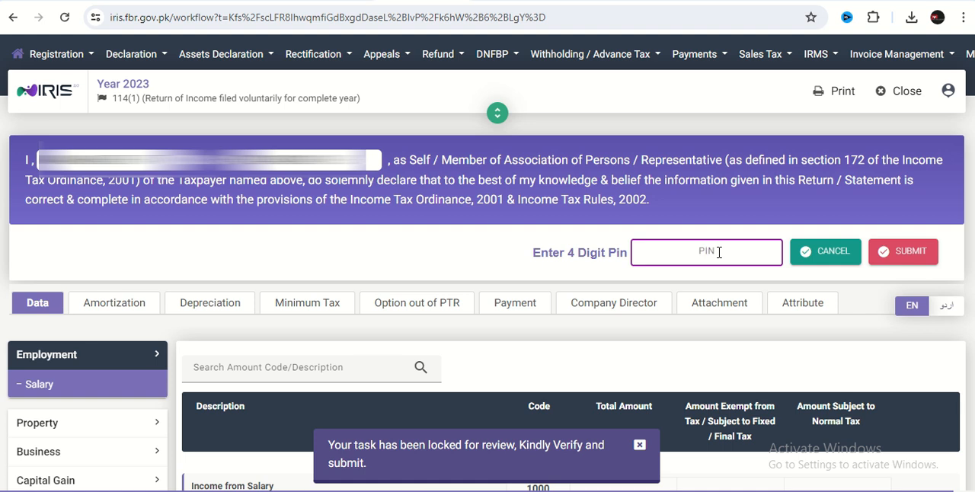
left_click(826, 252)
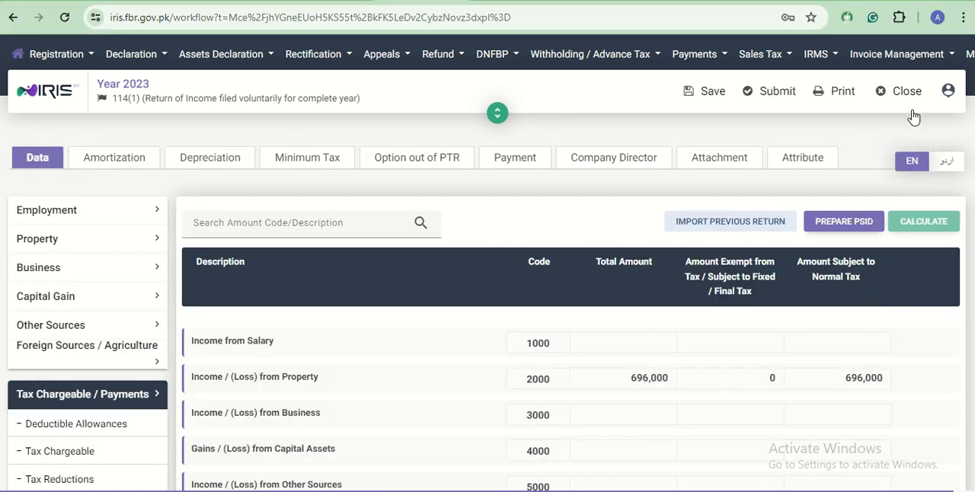
left_click(901, 91)
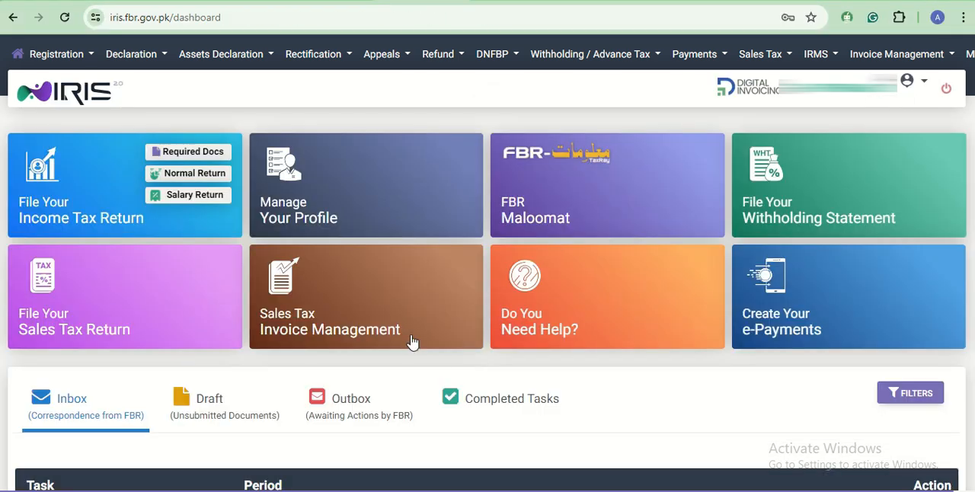